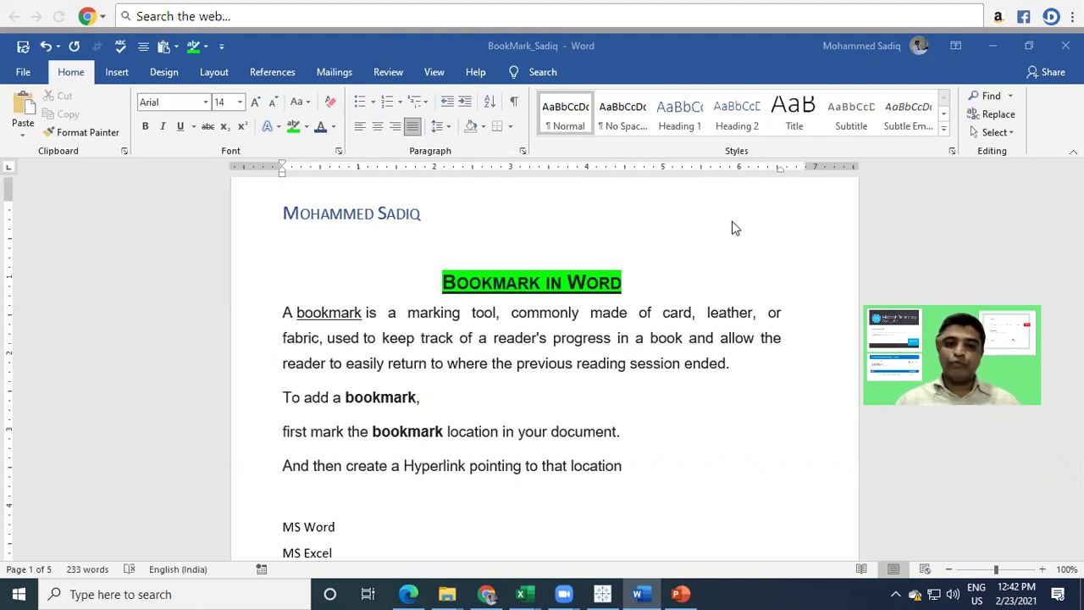
Review the bookmark instructions about marking the location in the document and creating a hyperlink pointing to it
{"action": "double_click", "coordinate": [324, 315]}
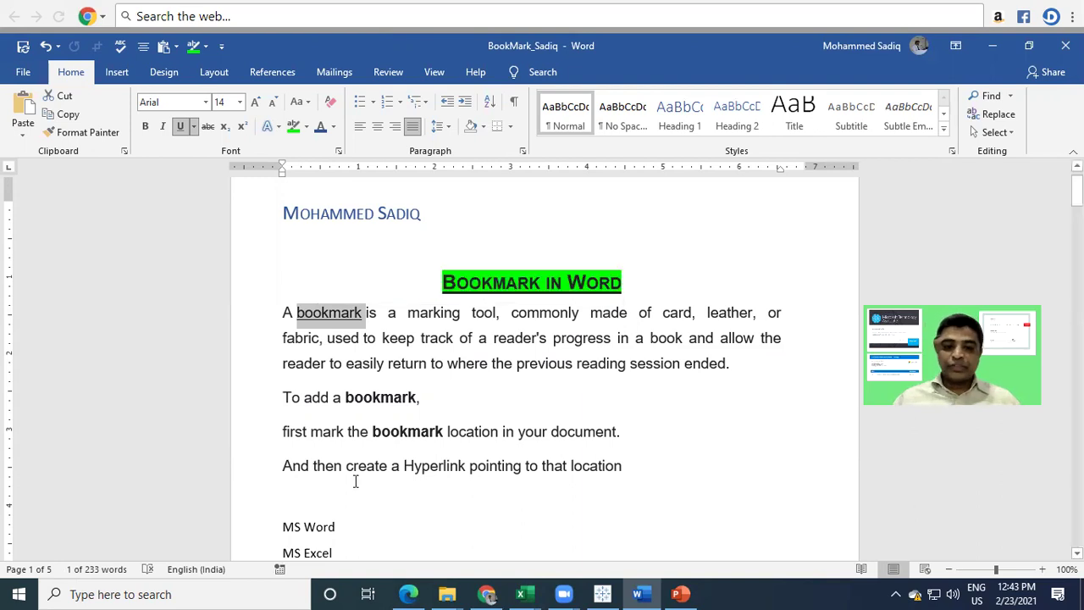
{"action": "double_click", "coordinate": [387, 428]}
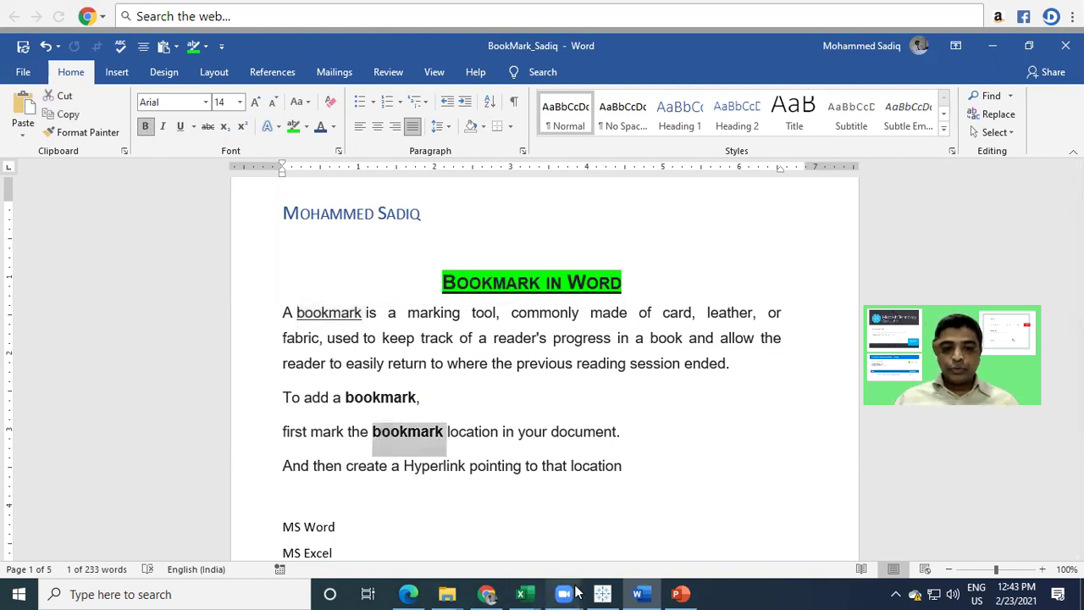
{"action": "mouse_move", "coordinate": [566, 593]}
{"action": "left_click", "coordinate": [617, 529]}
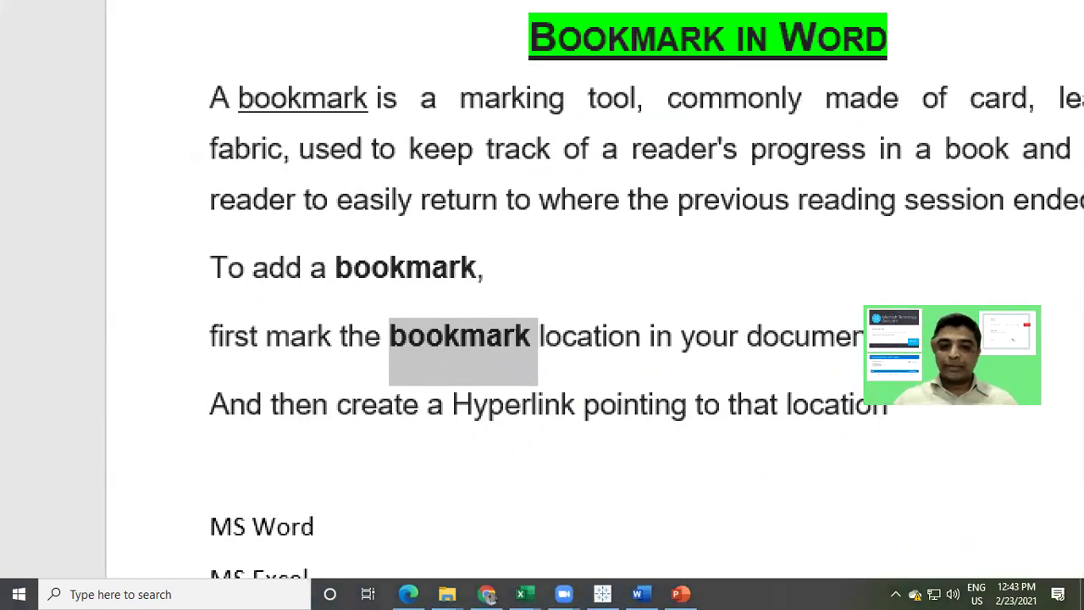
{"action": "left_click_drag", "start_coordinate": [382, 320], "coordinate": [590, 371]}
{"action": "mouse_move", "coordinate": [455, 387]}
{"action": "left_mouse_down"}
{"action": "mouse_move", "coordinate": [649, 434]}
{"action": "mouse_move", "coordinate": [706, 430]}
{"action": "left_mouse_up"}
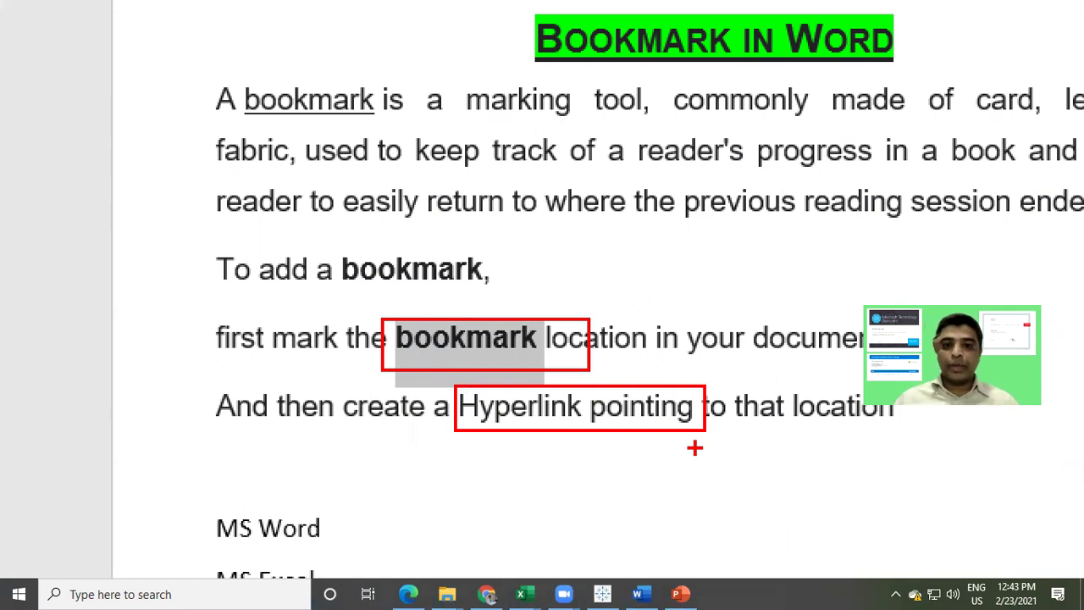
{"action": "key", "text": "Escape"}
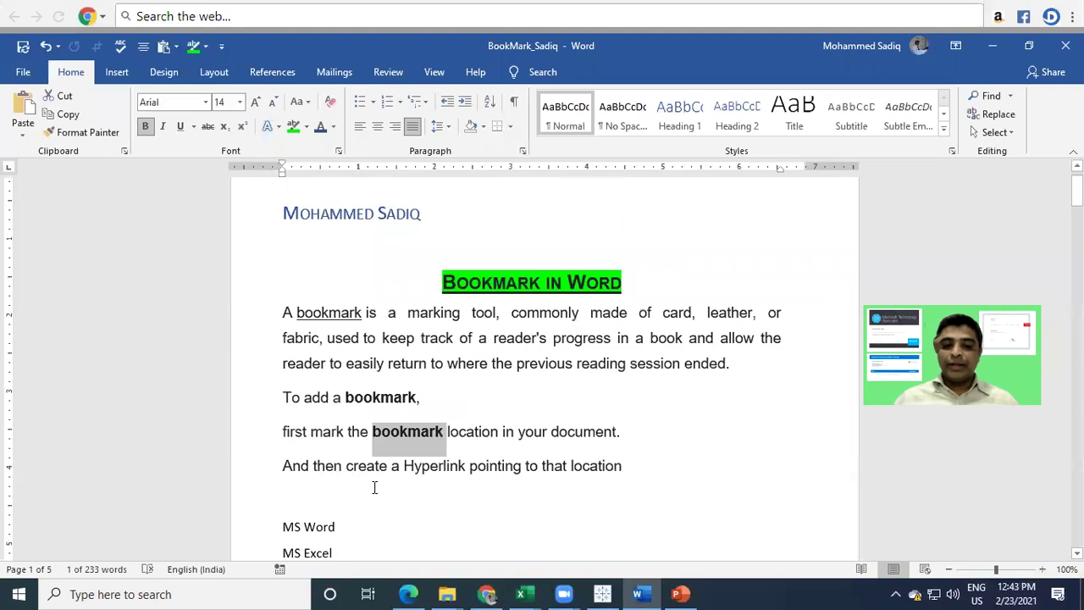
Examine the list of topics below the instructions, from MS Word to the last entry
{"action": "scroll", "coordinate": [373, 488], "scroll_direction": "down", "scroll_amount": 3}
{"action": "scroll", "coordinate": [373, 487], "scroll_direction": "down", "scroll_amount": 1}
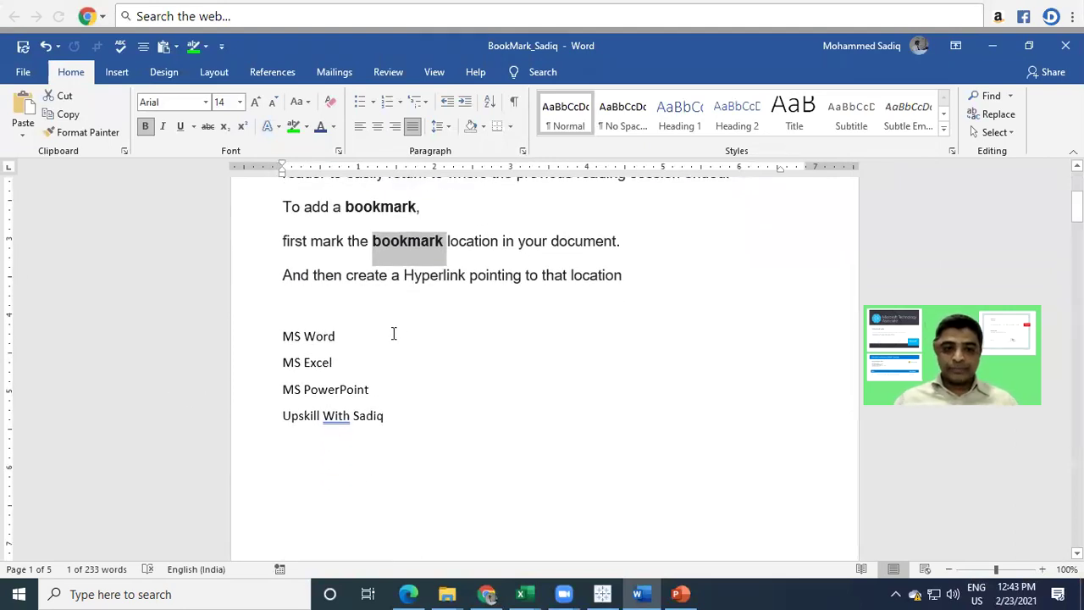
{"action": "left_click", "coordinate": [279, 336]}
{"action": "left_click_drag", "start_coordinate": [360, 350], "coordinate": [390, 416]}
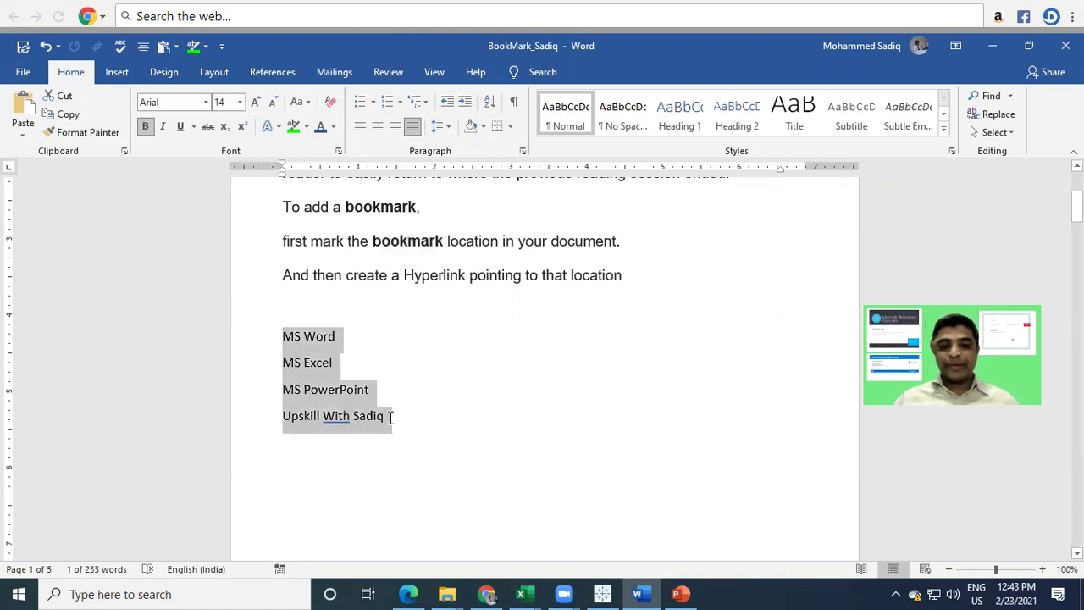
{"action": "left_click", "coordinate": [434, 442]}
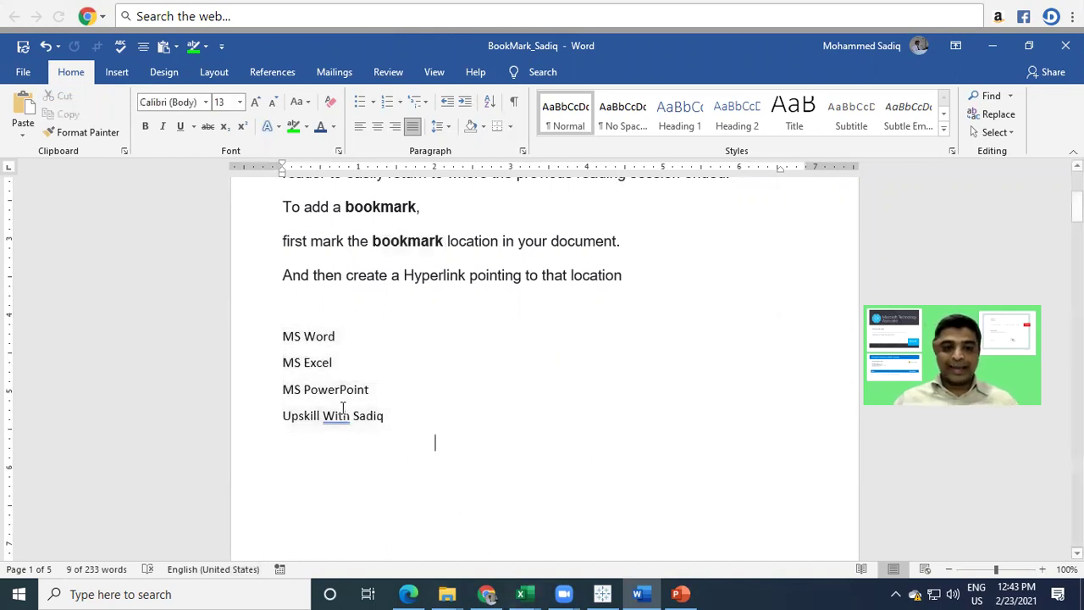
{"action": "triple_click", "coordinate": [362, 416]}
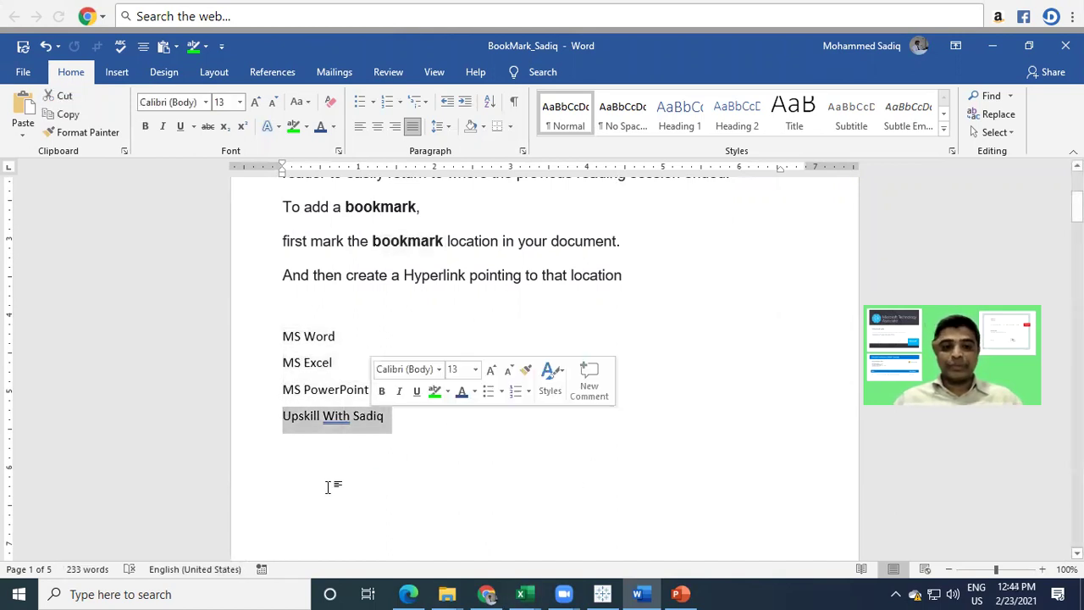
{"action": "left_click", "coordinate": [450, 462]}
Look through the Word, Excel and YouTube channel sections on the following pages and return to the start of the document
{"action": "scroll", "coordinate": [450, 457], "scroll_direction": "down", "scroll_amount": 8}
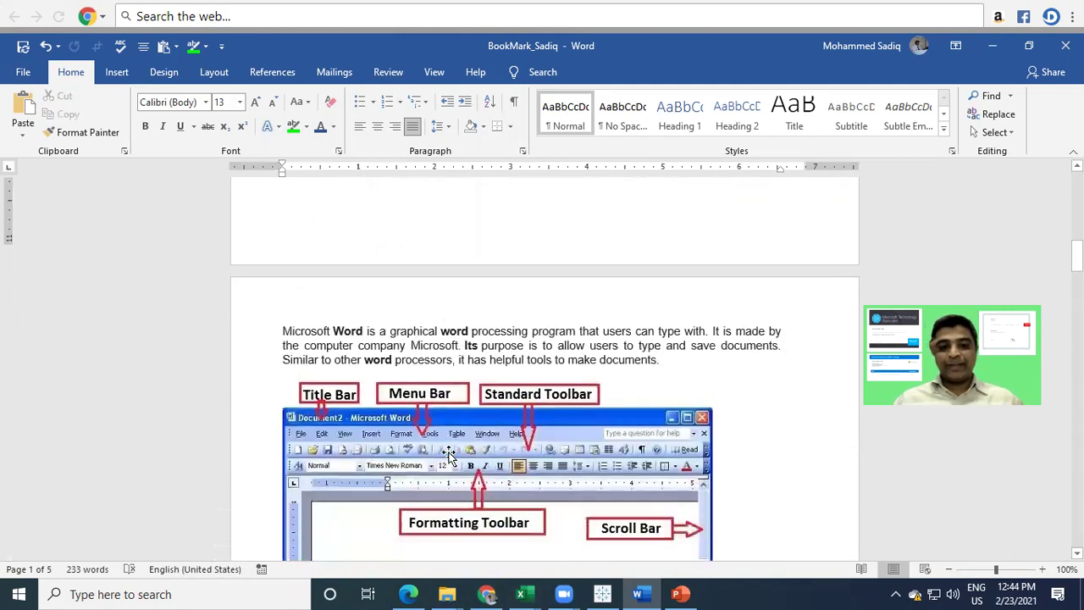
{"action": "scroll", "coordinate": [450, 457], "scroll_direction": "down", "scroll_amount": 2}
{"action": "scroll", "coordinate": [449, 456], "scroll_direction": "down", "scroll_amount": 15}
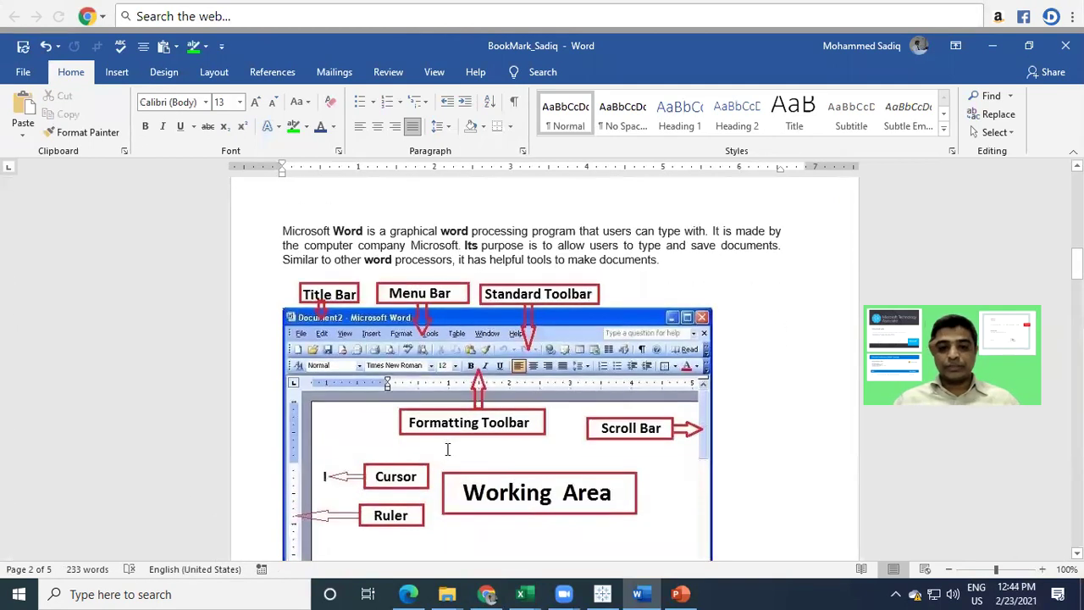
{"action": "scroll", "coordinate": [444, 444], "scroll_direction": "up", "scroll_amount": 3}
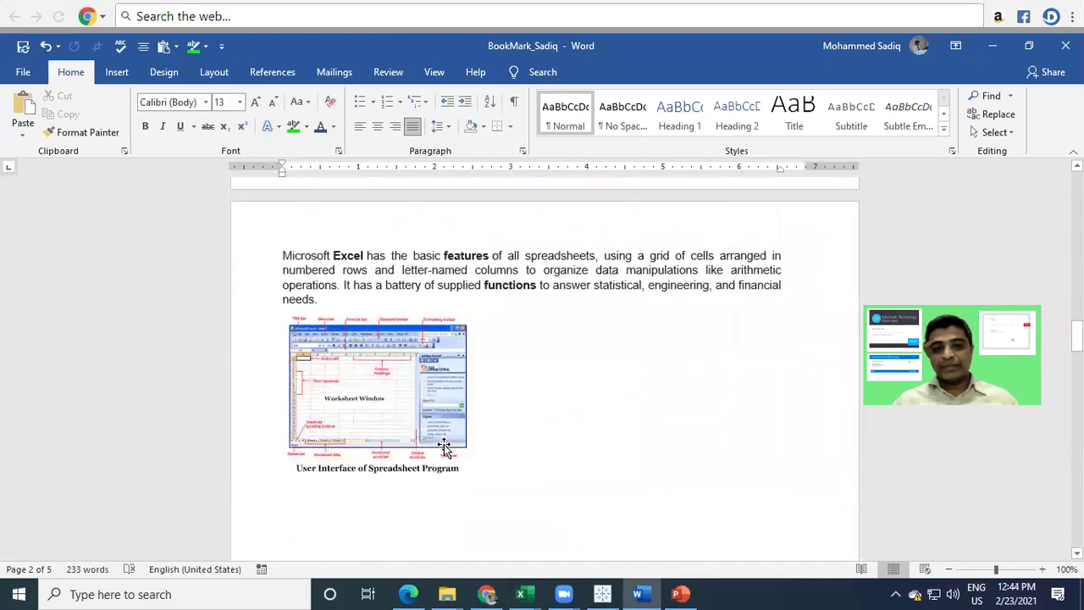
{"action": "scroll", "coordinate": [509, 387], "scroll_direction": "up", "scroll_amount": 3, "text": "ctrl"}
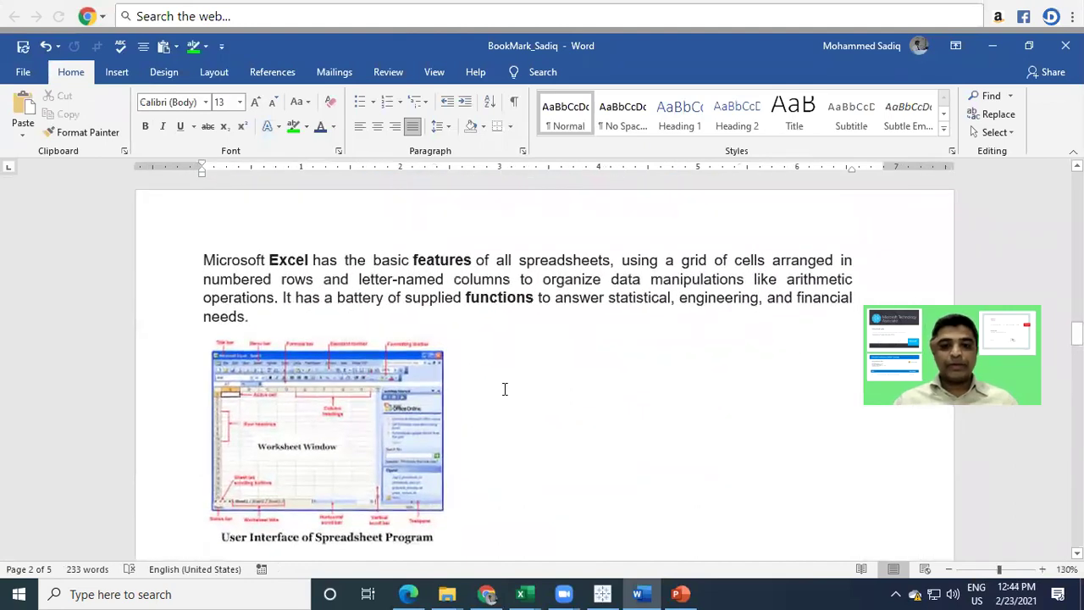
{"action": "scroll", "coordinate": [503, 388], "scroll_direction": "down", "scroll_amount": 10}
{"action": "scroll", "coordinate": [500, 385], "scroll_direction": "down", "scroll_amount": 6}
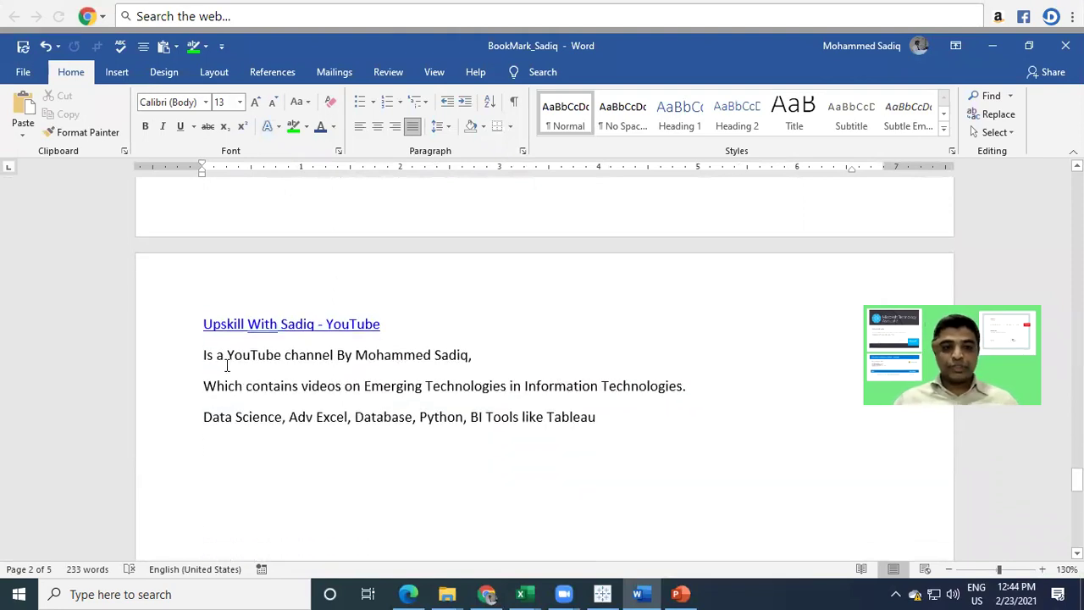
{"action": "left_click_drag", "start_coordinate": [206, 356], "coordinate": [584, 416]}
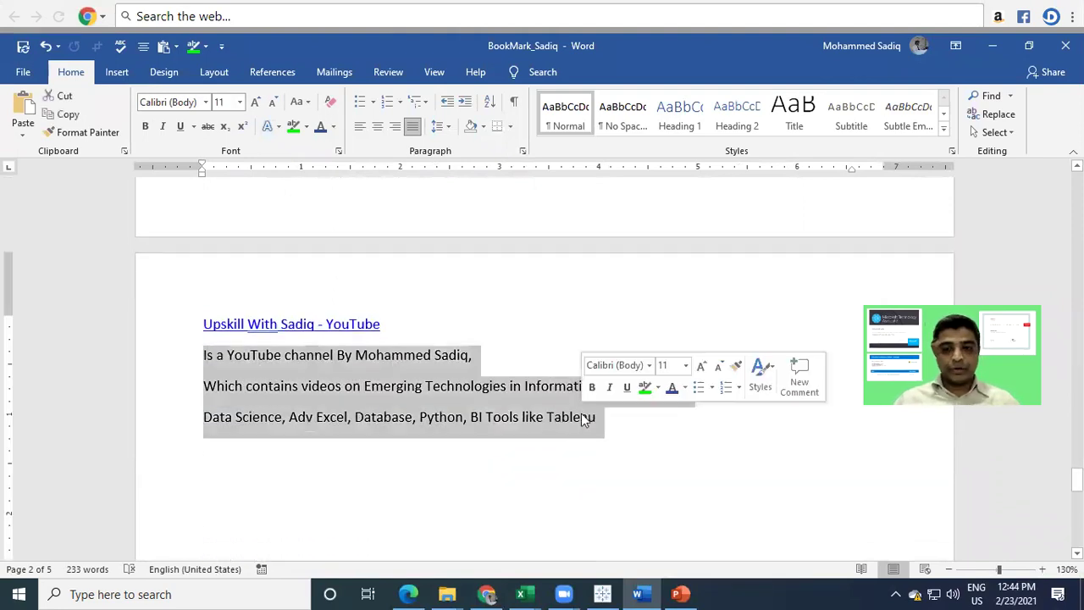
{"action": "key", "text": "ctrl+Home"}
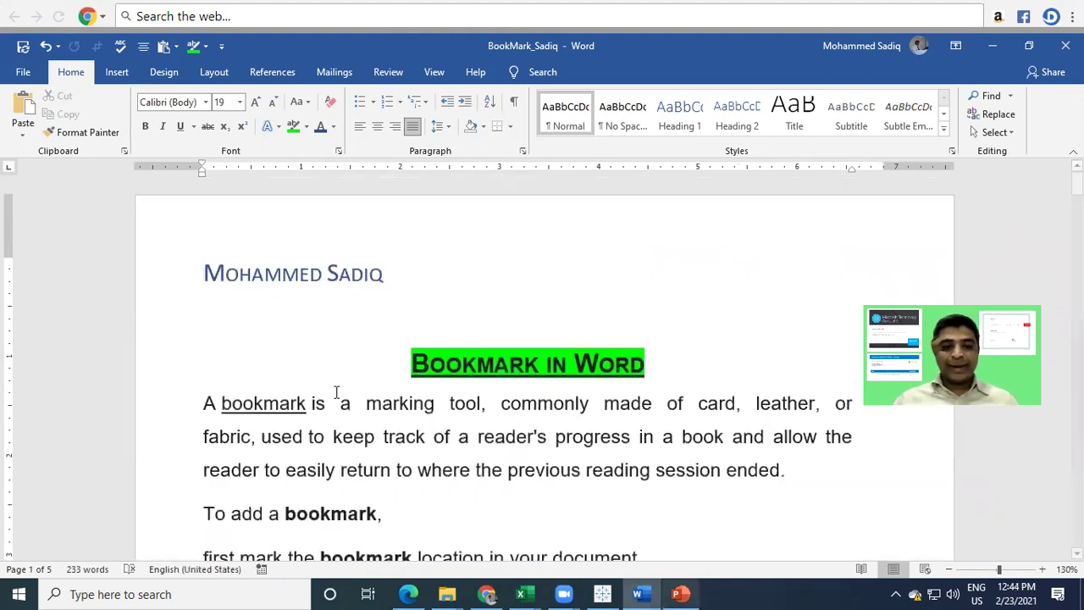
Review the MS Word entry in the topic list together with the instruction to mark the bookmark location first
{"action": "scroll", "coordinate": [338, 392], "scroll_direction": "down", "scroll_amount": 3}
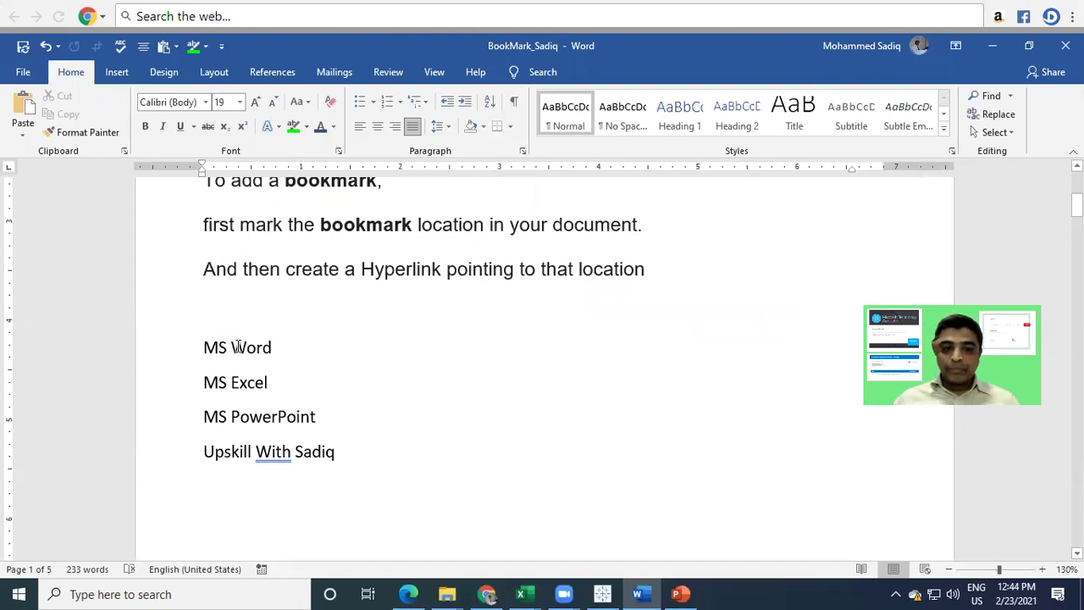
{"action": "left_click", "coordinate": [176, 345]}
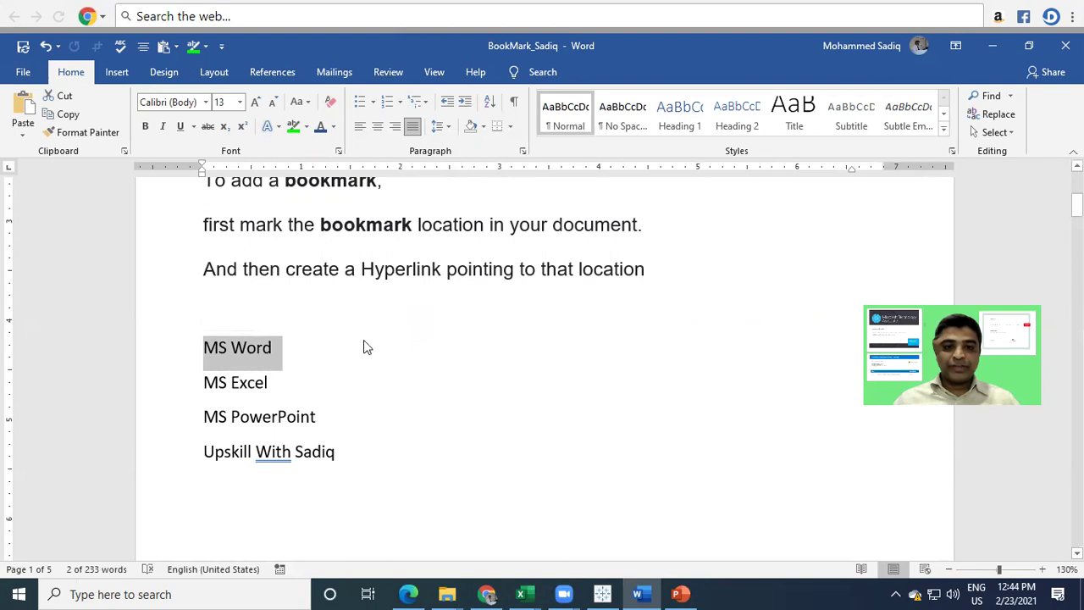
{"action": "left_click_drag", "start_coordinate": [320, 224], "coordinate": [608, 225]}
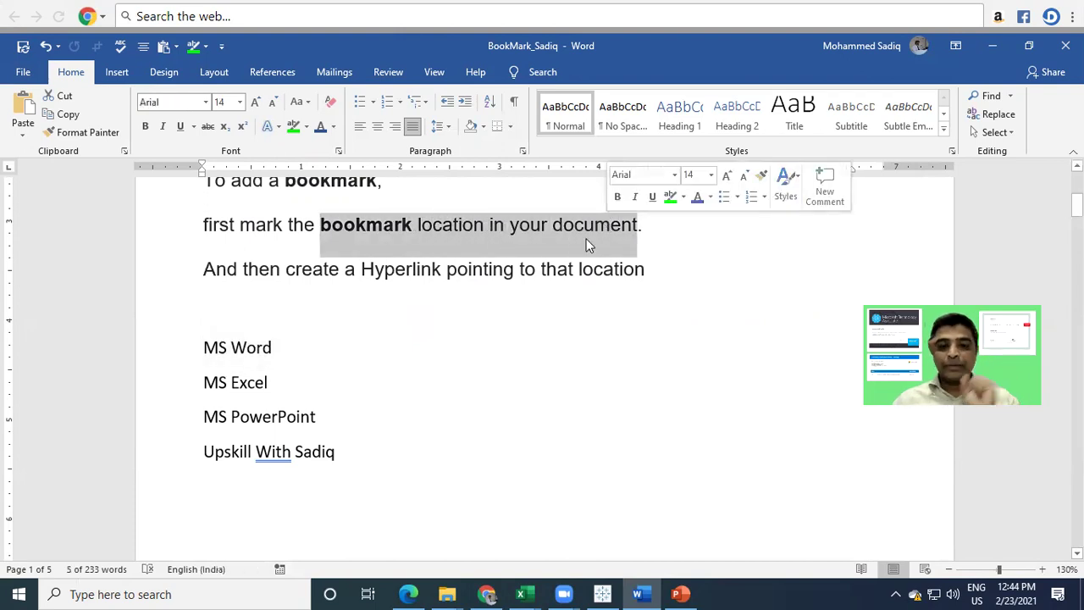
{"action": "left_click_drag", "start_coordinate": [259, 348], "coordinate": [205, 347]}
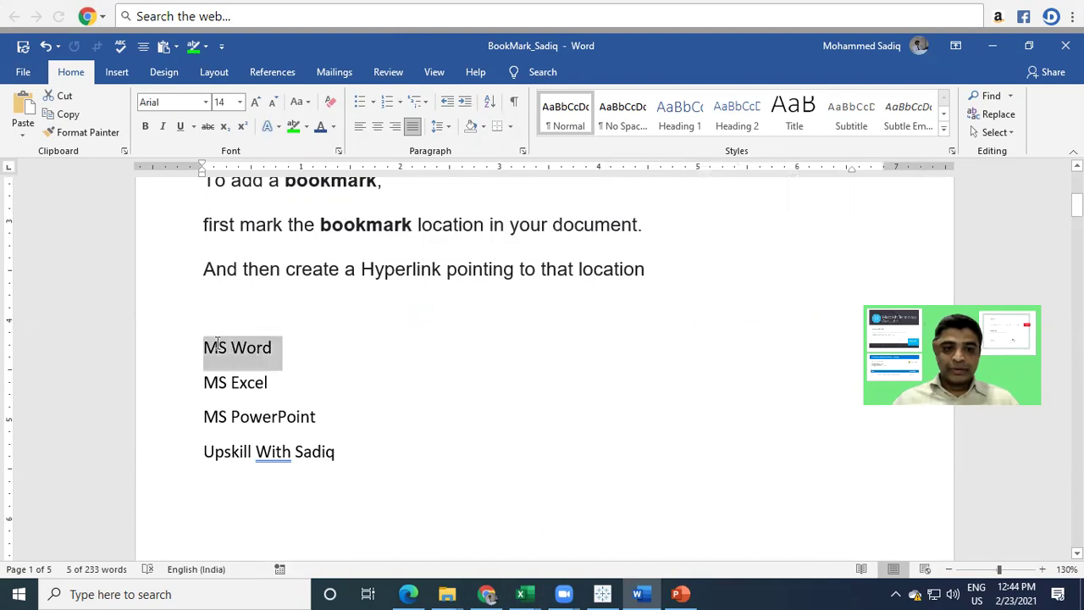
Add a bookmark named MSWord to the paragraph describing Microsoft Word on page 2
{"action": "scroll", "coordinate": [314, 414], "scroll_direction": "down", "scroll_amount": 6}
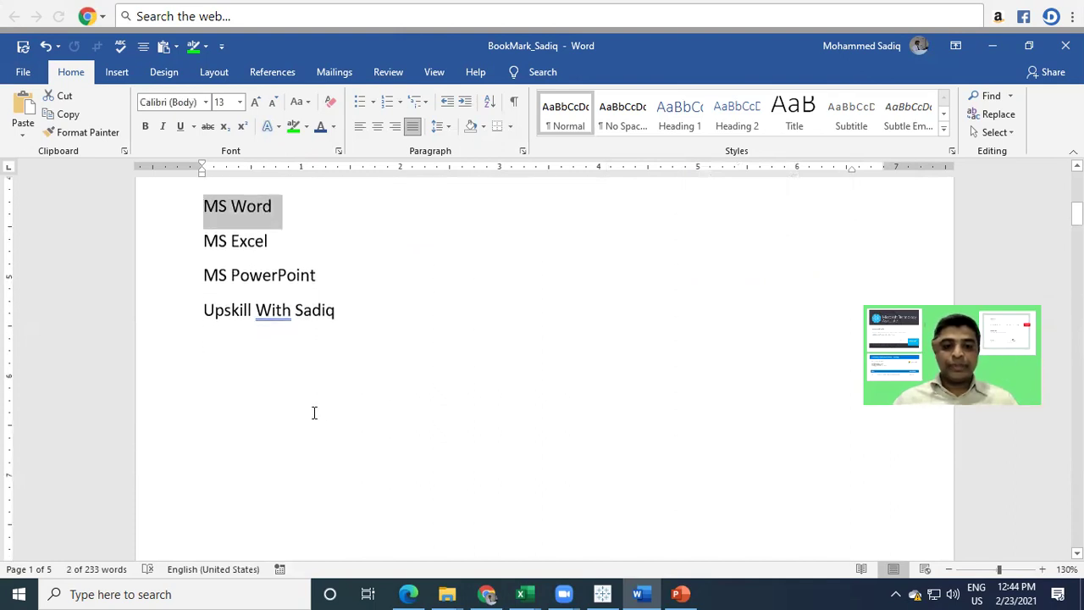
{"action": "scroll", "coordinate": [313, 413], "scroll_direction": "down", "scroll_amount": 5}
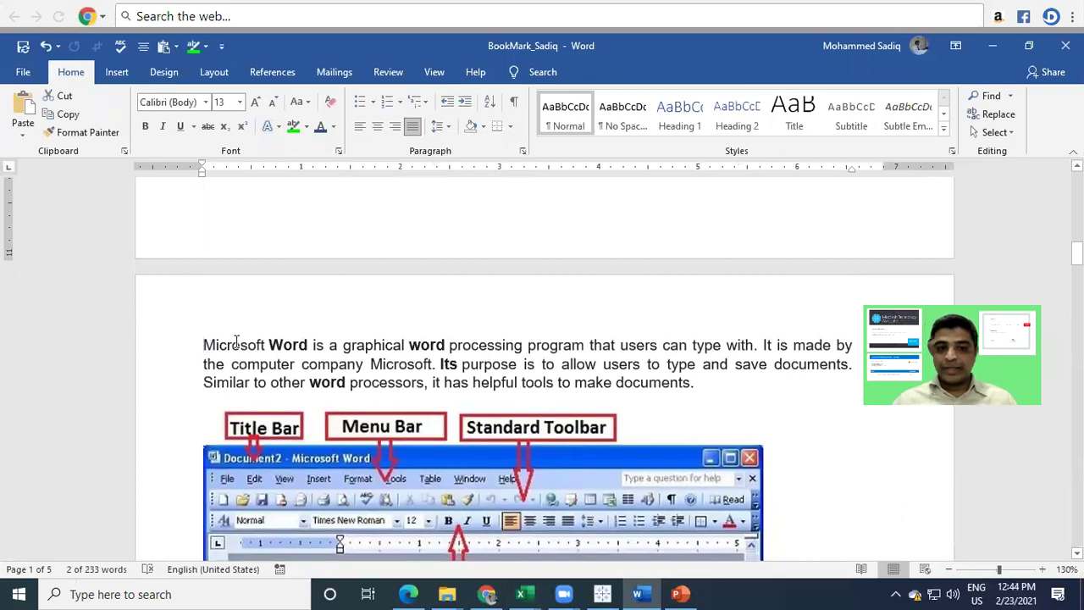
{"action": "left_click_drag", "start_coordinate": [235, 347], "coordinate": [701, 388]}
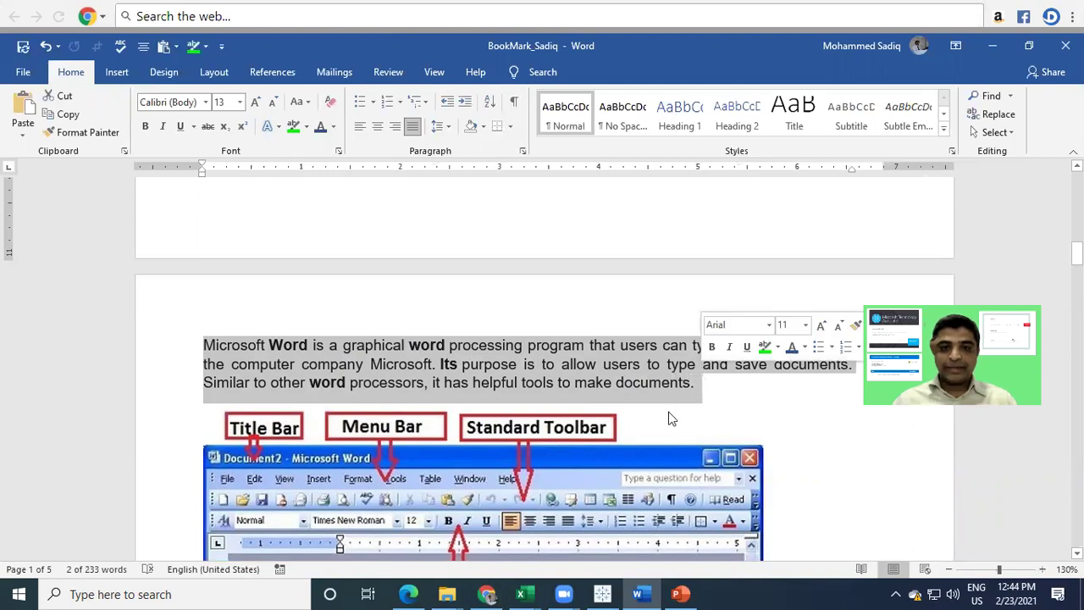
{"action": "left_click", "coordinate": [119, 74]}
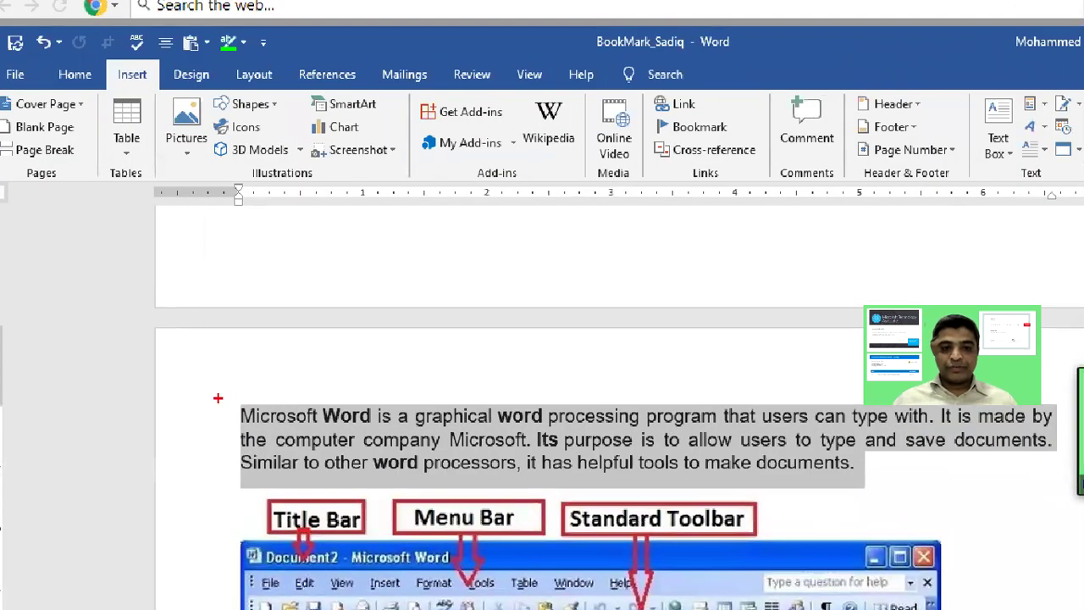
{"action": "left_click_drag", "start_coordinate": [182, 318], "coordinate": [850, 418]}
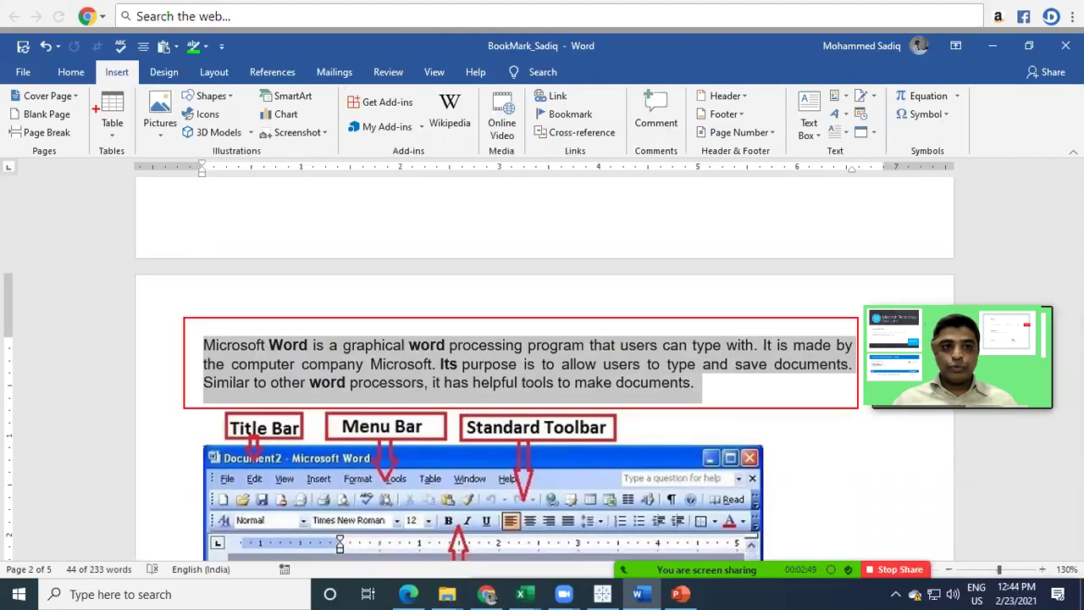
{"action": "left_click_drag", "start_coordinate": [105, 79], "coordinate": [83, 102]}
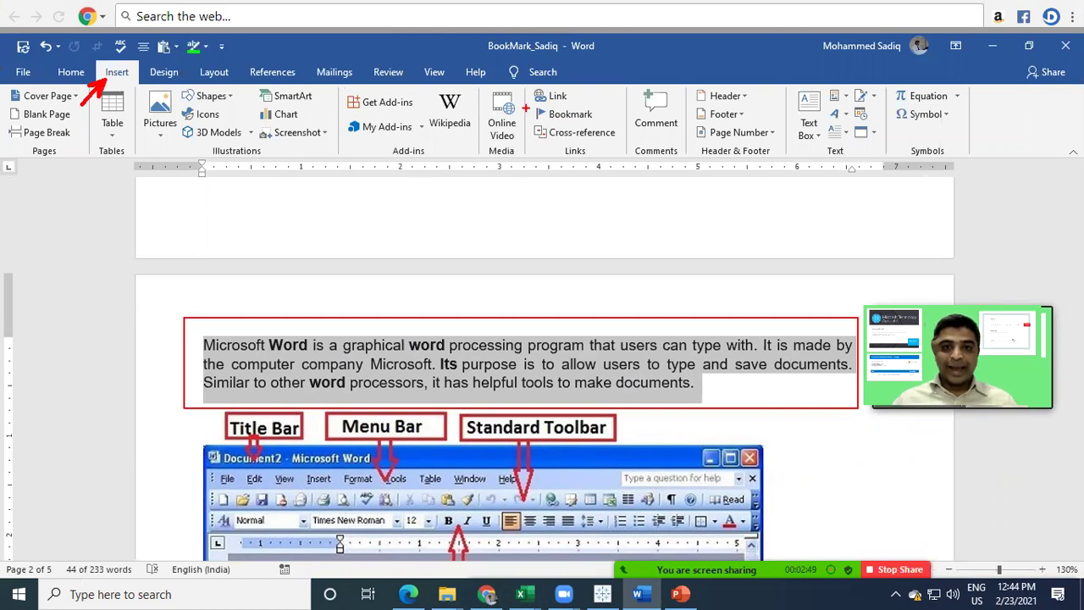
{"action": "mouse_move", "coordinate": [525, 105]}
{"action": "left_mouse_down"}
{"action": "mouse_move", "coordinate": [607, 134]}
{"action": "mouse_move", "coordinate": [605, 124]}
{"action": "mouse_move", "coordinate": [638, 149]}
{"action": "left_mouse_up"}
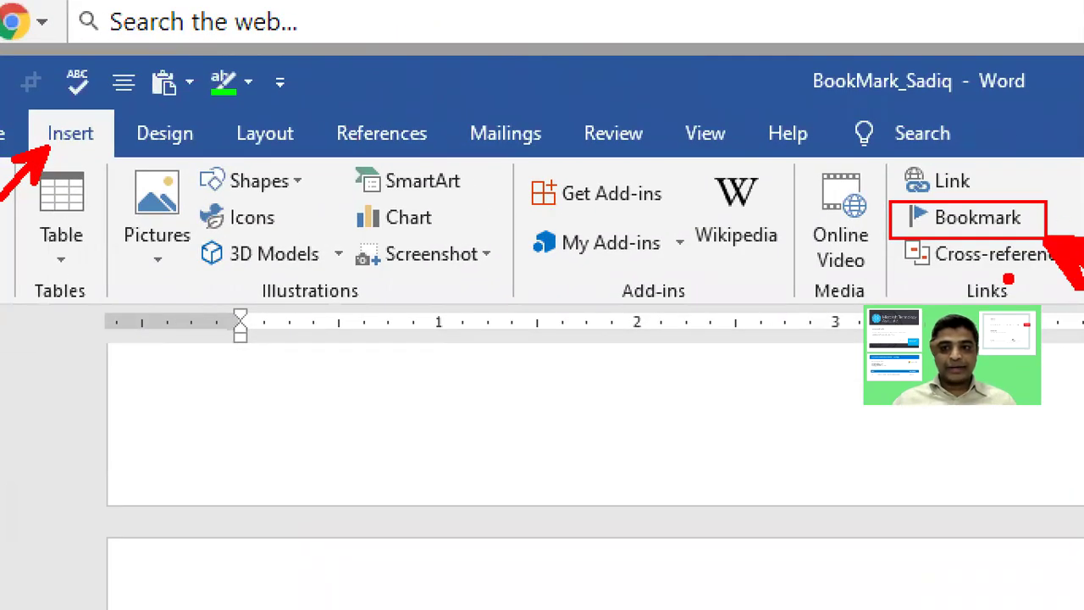
{"action": "left_click_drag", "start_coordinate": [927, 248], "coordinate": [883, 298]}
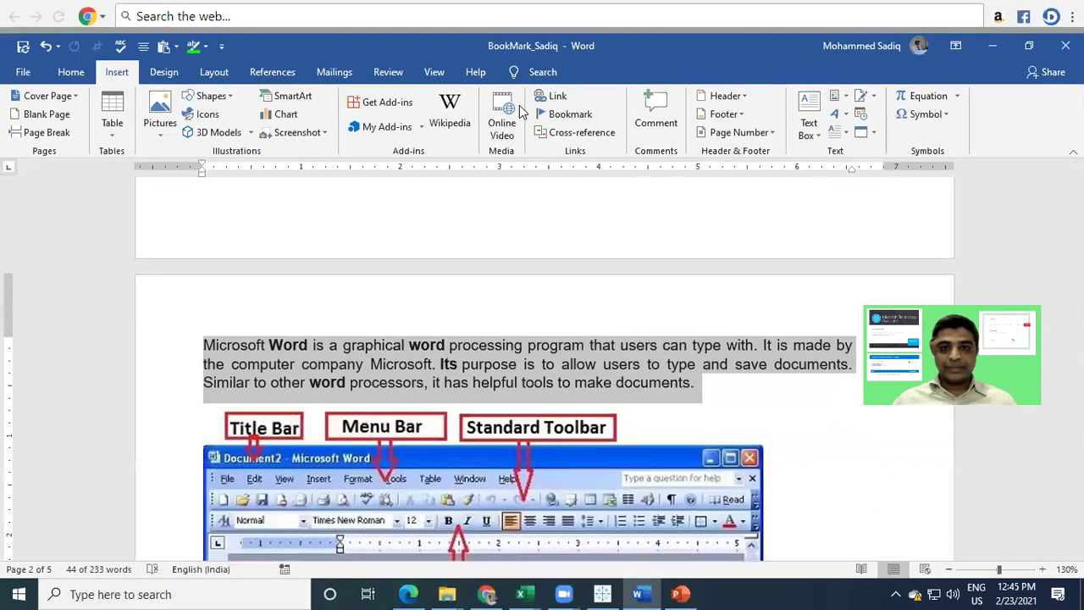
{"action": "left_click", "coordinate": [560, 116]}
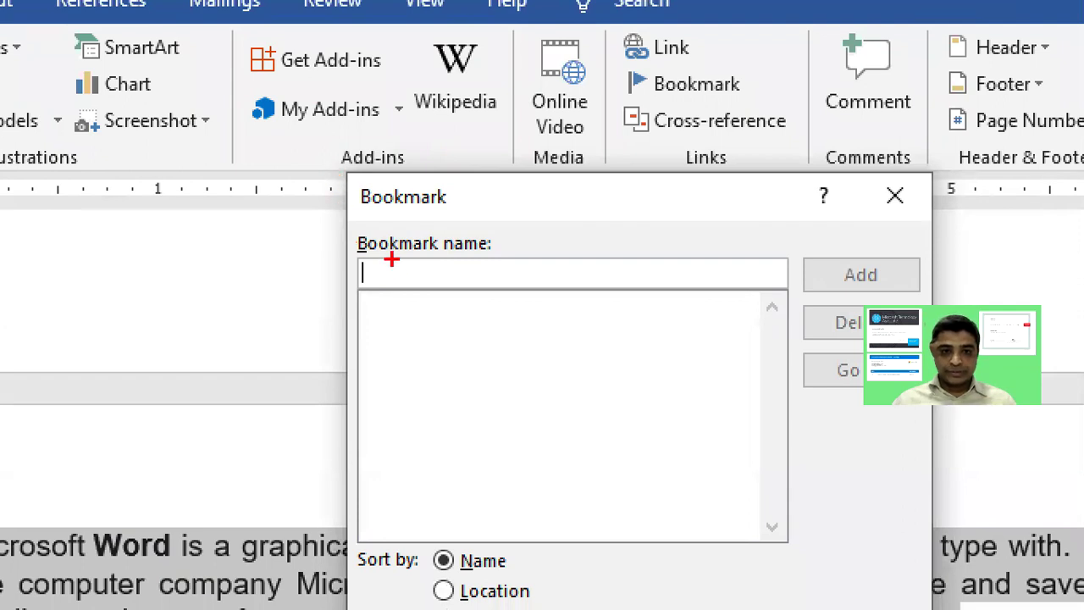
{"action": "left_click_drag", "start_coordinate": [370, 275], "coordinate": [414, 278]}
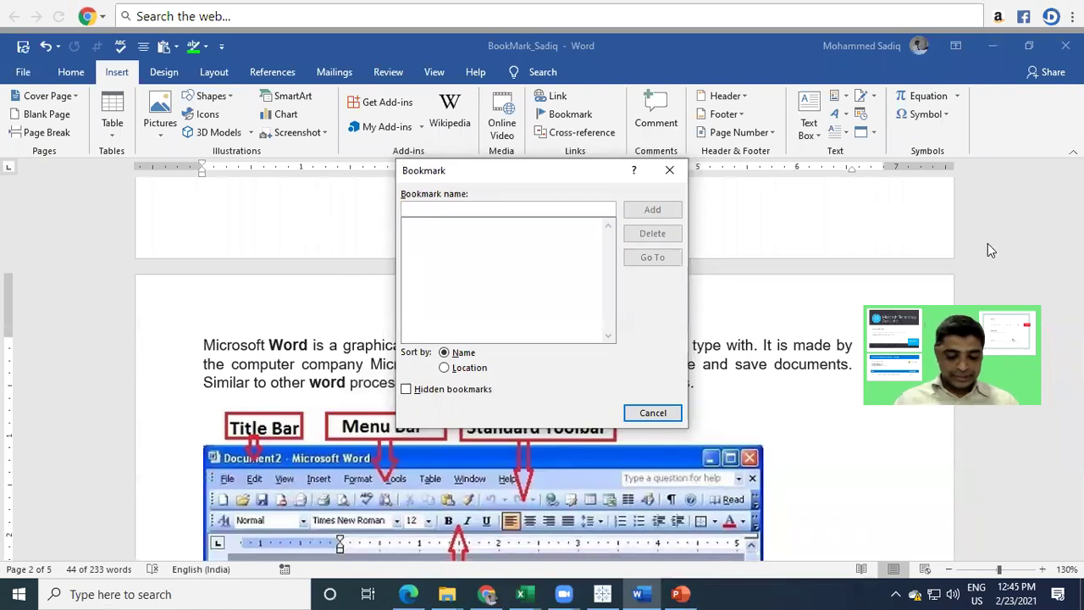
{"action": "type", "text": "MS"}
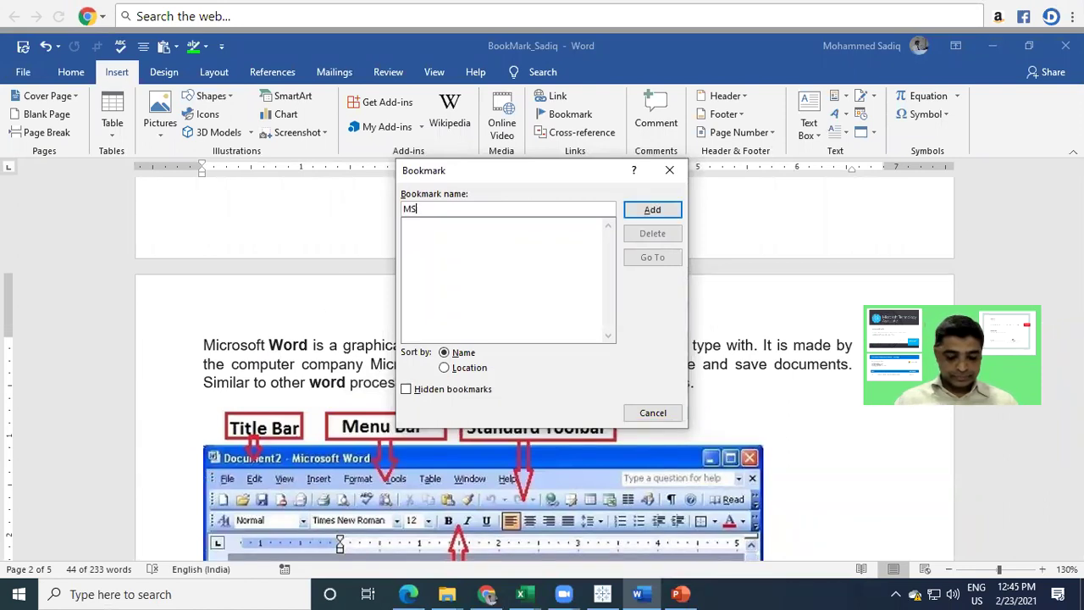
{"action": "type", "text": "Wor"}
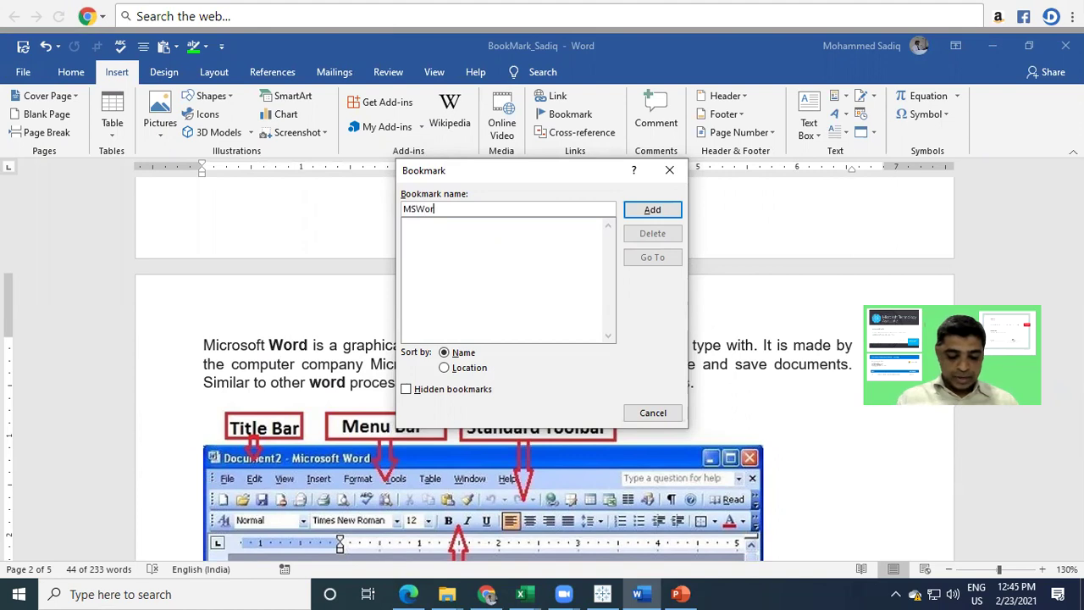
{"action": "type", "text": "d"}
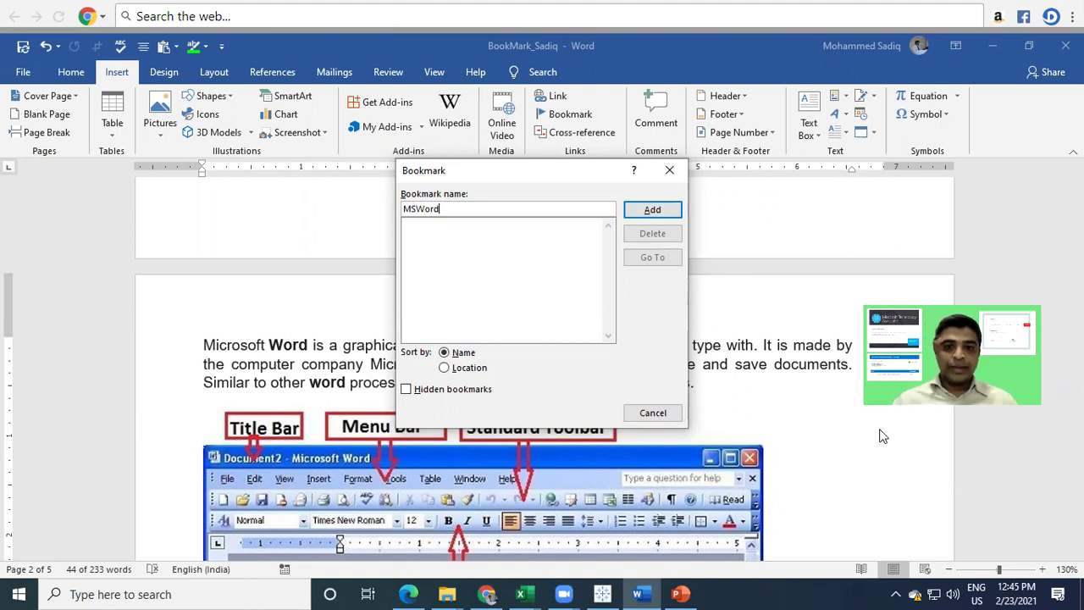
{"action": "left_click", "coordinate": [651, 210]}
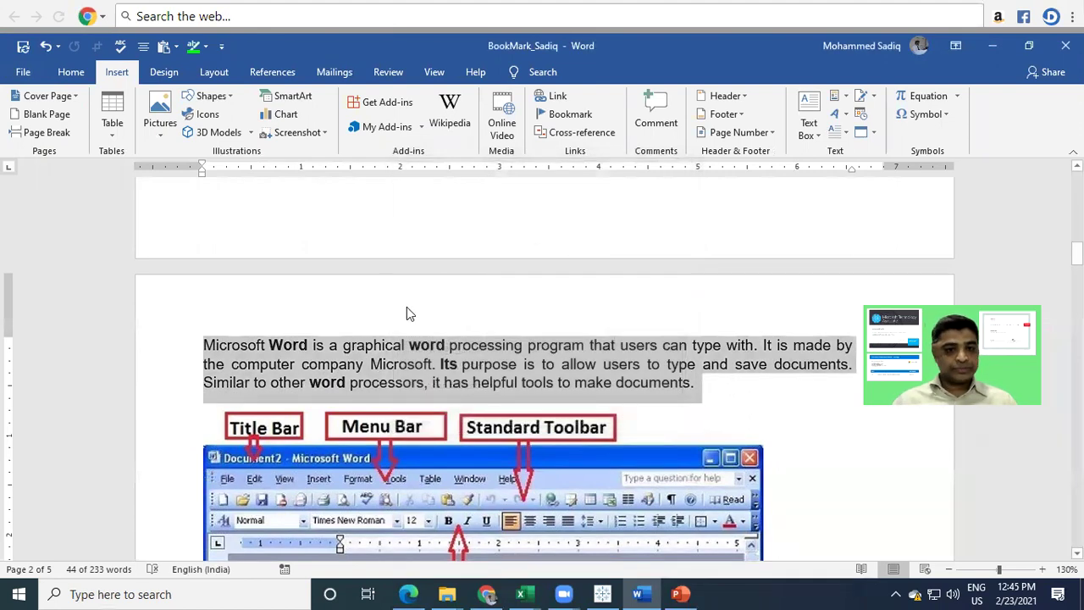
Add a bookmark named MSExcel to the paragraph describing Microsoft Excel on page 3
{"action": "scroll", "coordinate": [497, 378], "scroll_direction": "down", "scroll_amount": 5}
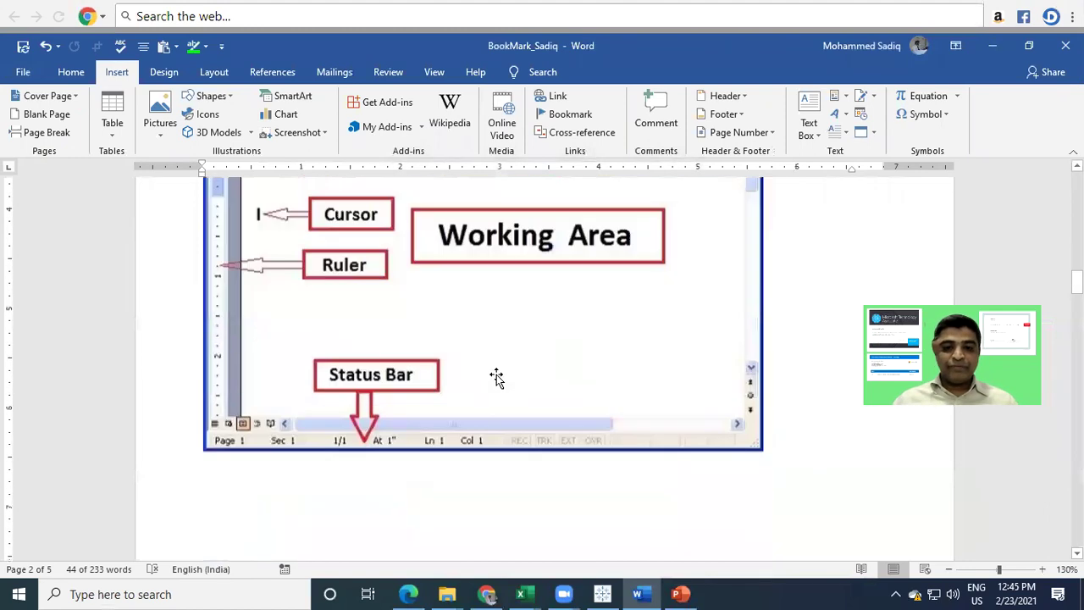
{"action": "scroll", "coordinate": [497, 379], "scroll_direction": "down", "scroll_amount": 10}
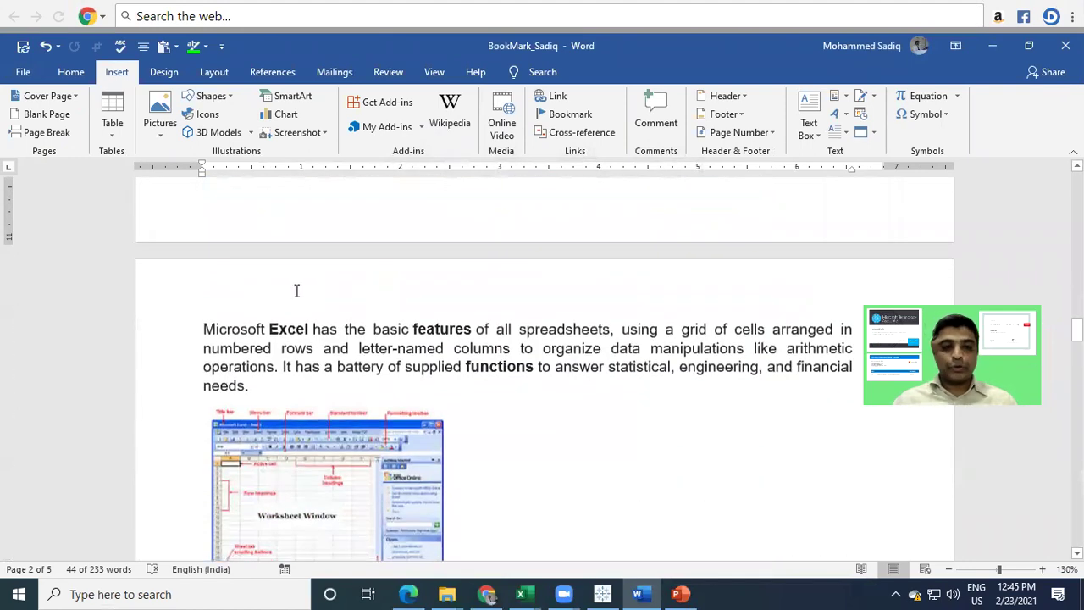
{"action": "left_click_drag", "start_coordinate": [203, 328], "coordinate": [255, 386]}
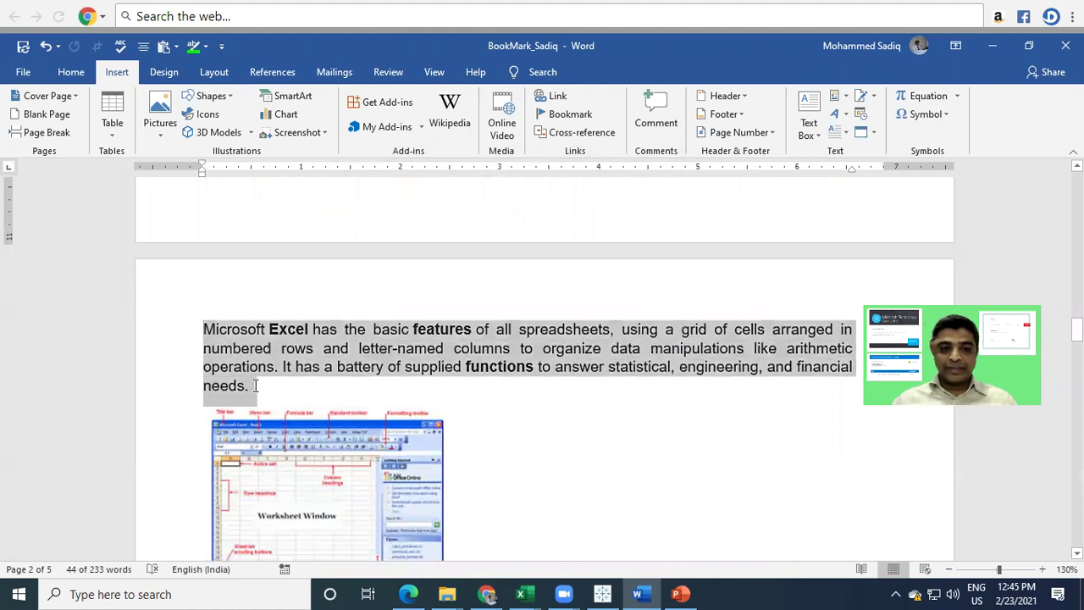
{"action": "left_click", "coordinate": [566, 114]}
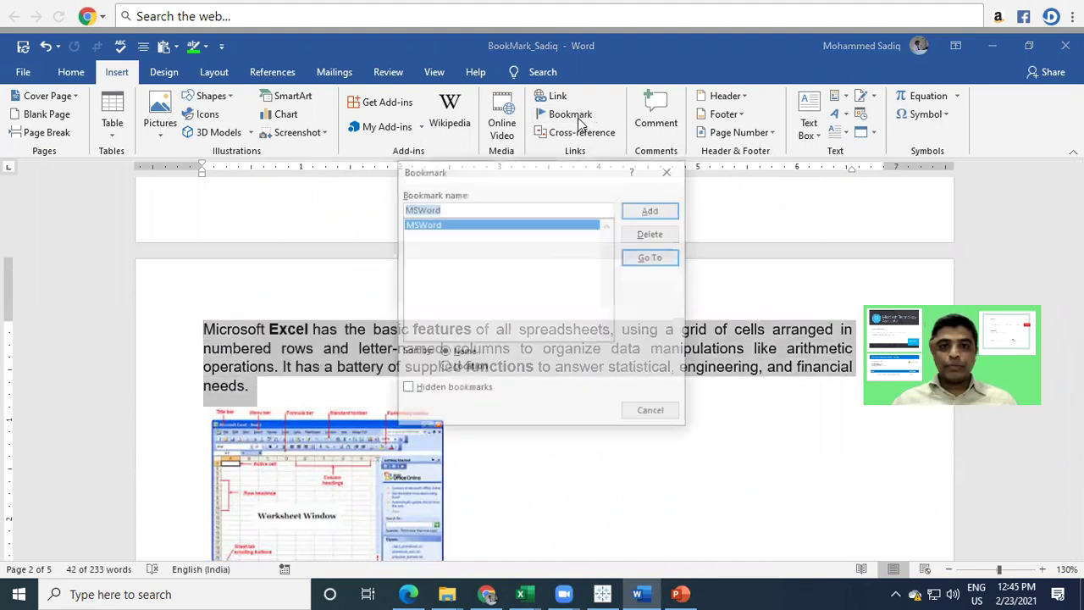
{"action": "left_click", "coordinate": [479, 205]}
{"action": "key", "text": "BackSpace"}
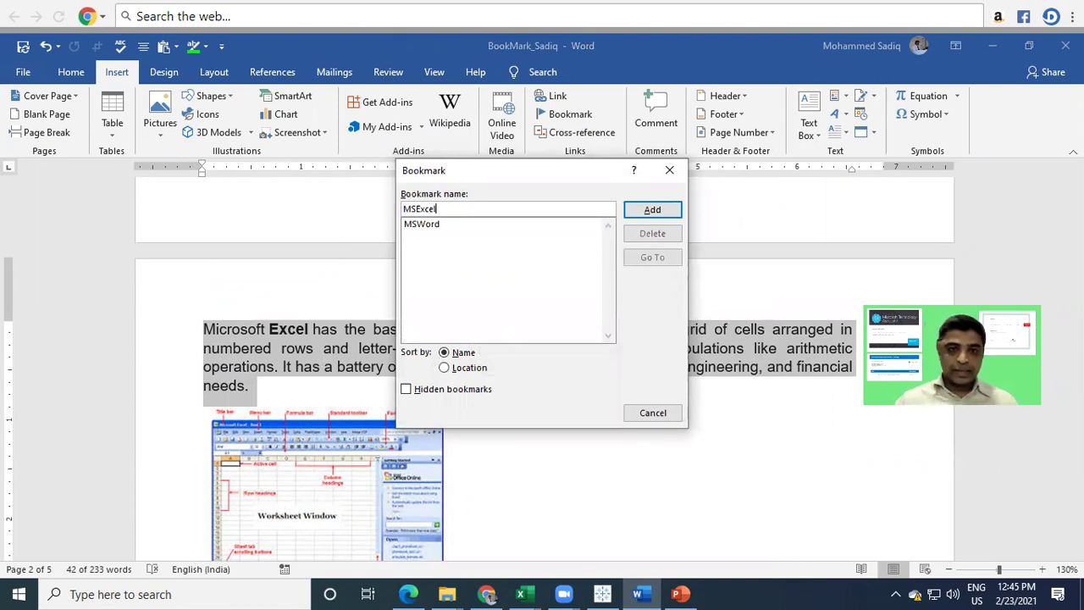
{"action": "left_click", "coordinate": [653, 211]}
Add a bookmark named MSPPT to the paragraph describing Microsoft PowerPoint on page 4
{"action": "scroll", "coordinate": [508, 317], "scroll_direction": "down", "scroll_amount": 10}
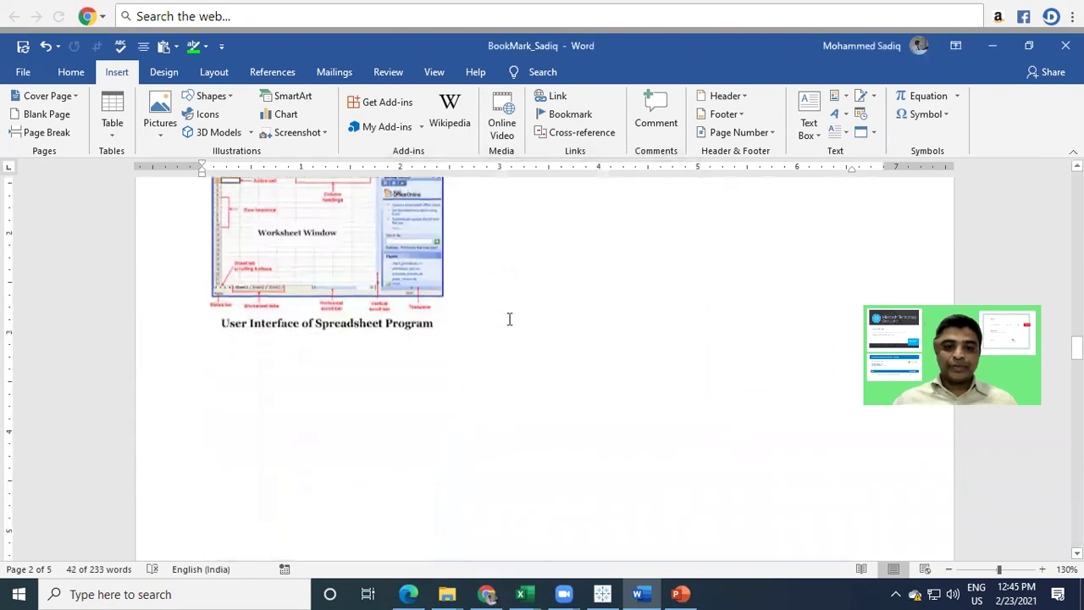
{"action": "scroll", "coordinate": [483, 330], "scroll_direction": "down", "scroll_amount": 1}
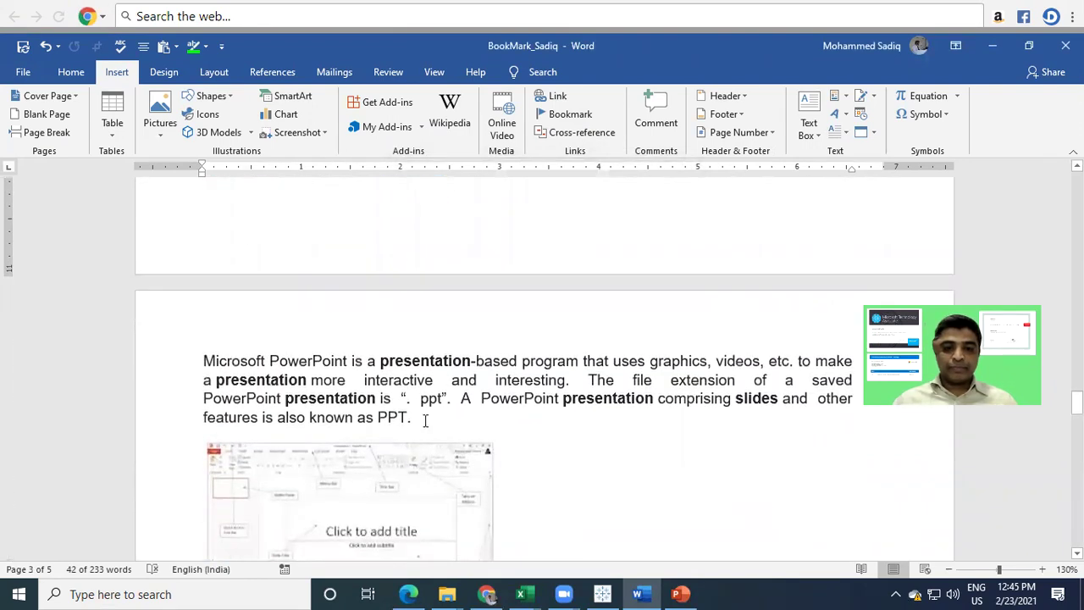
{"action": "left_click_drag", "start_coordinate": [424, 419], "coordinate": [181, 355]}
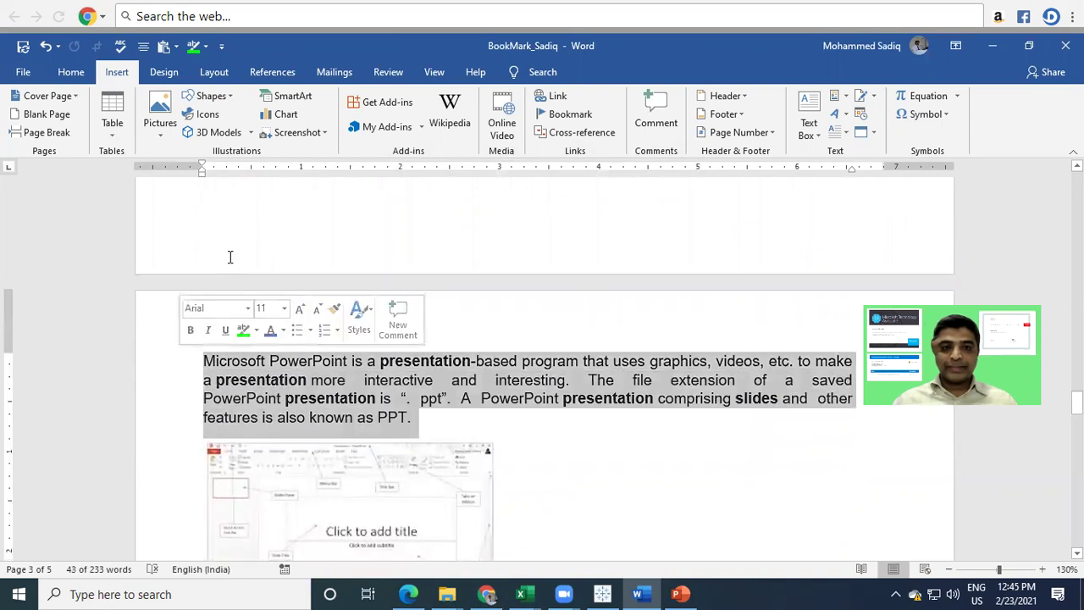
{"action": "left_click", "coordinate": [589, 113]}
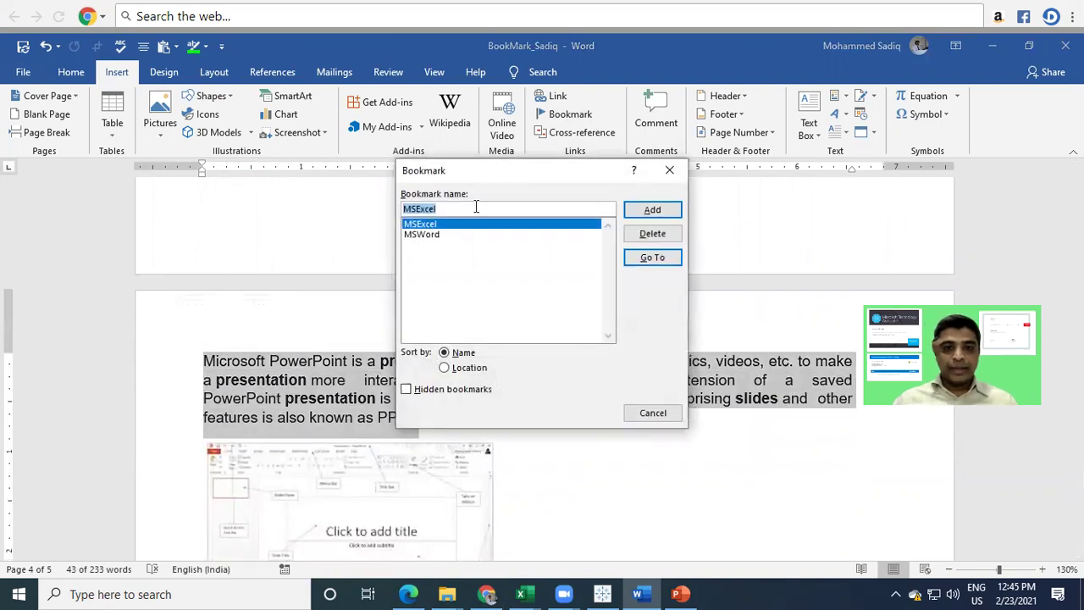
{"action": "left_click", "coordinate": [466, 208]}
{"action": "key", "text": "BackSpace"}
{"action": "key", "text": "BackSpace"}
{"action": "key", "text": "BackSpace"}
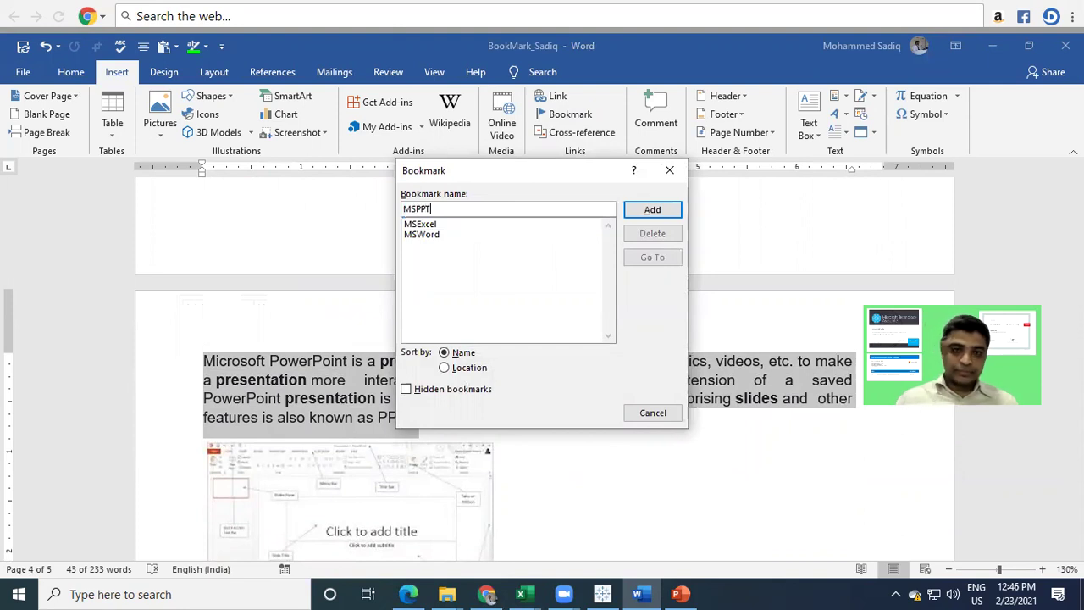
{"action": "left_click", "coordinate": [653, 209]}
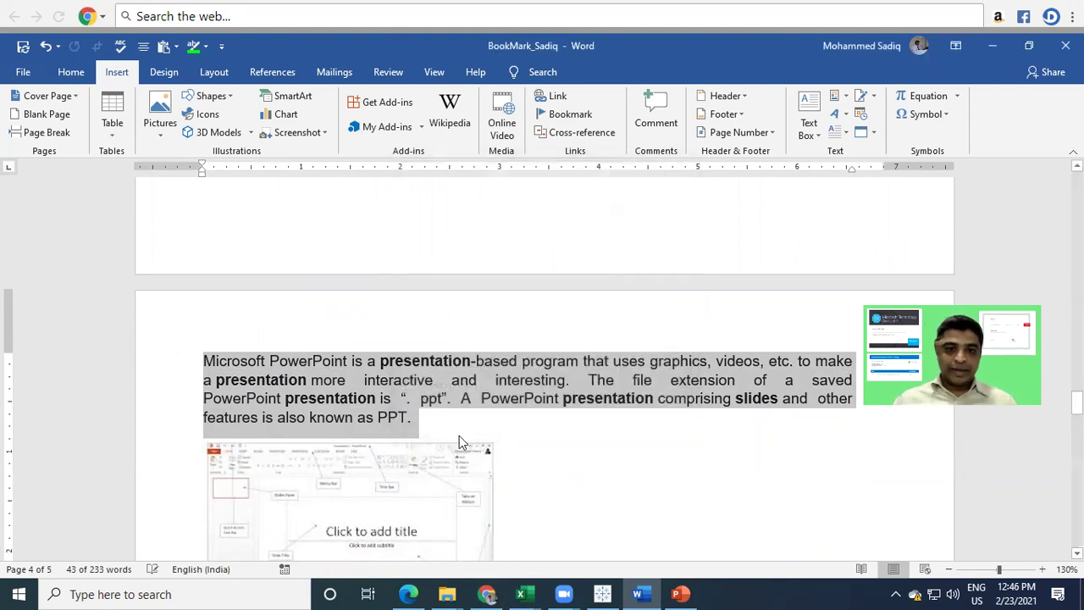
Bookmark the four-line YouTube channel section on page 5, using the channel owner's lowercase one-word name as the bookmark name
{"action": "scroll", "coordinate": [452, 364], "scroll_direction": "down", "scroll_amount": 10}
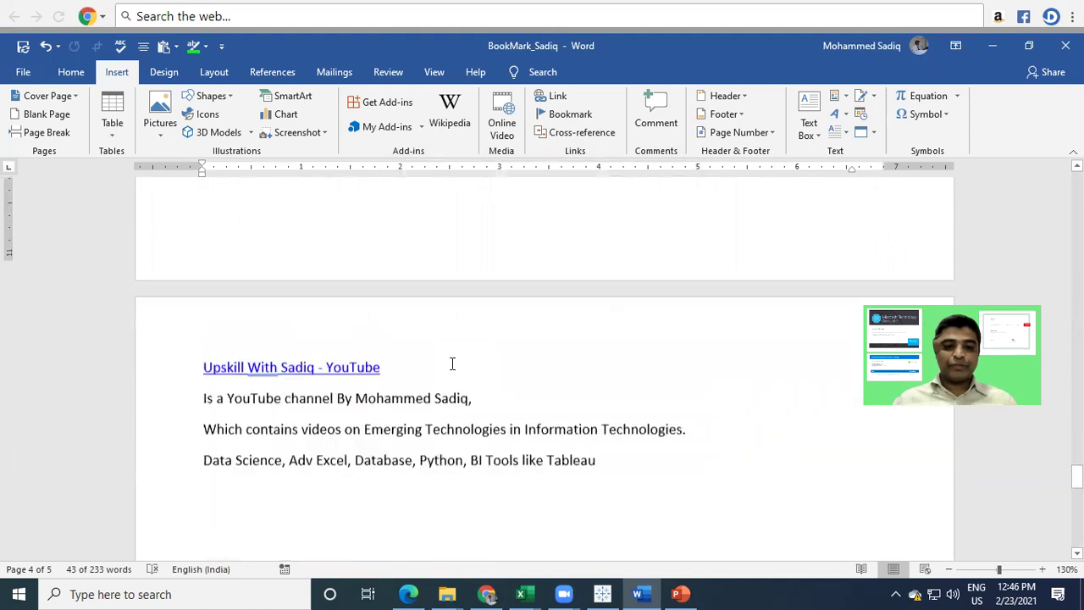
{"action": "left_click_drag", "start_coordinate": [605, 438], "coordinate": [196, 355]}
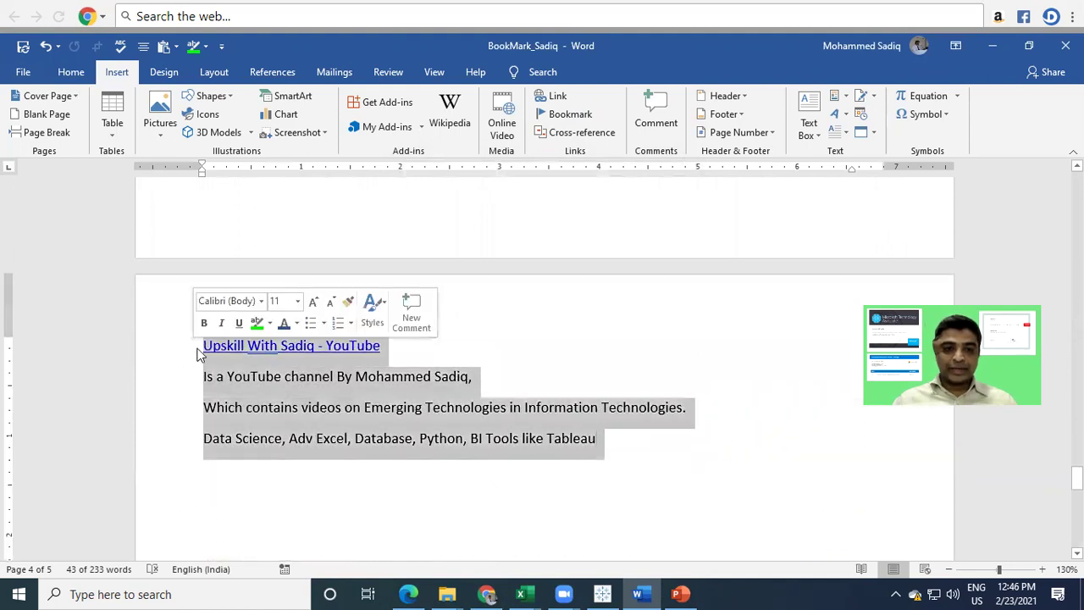
{"action": "left_click", "coordinate": [559, 113]}
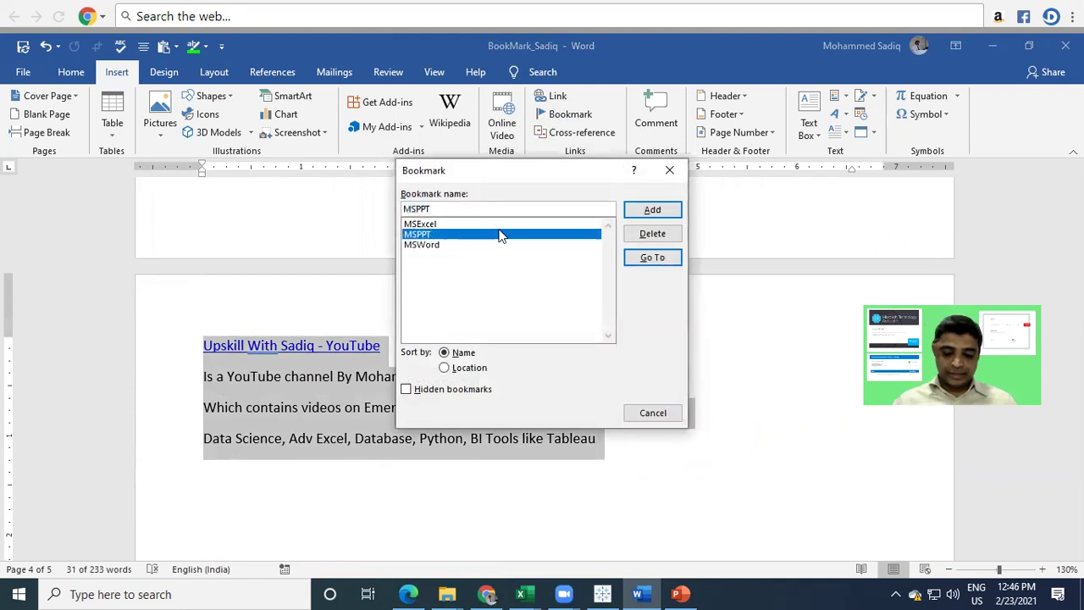
{"action": "key", "text": "BackSpace"}
{"action": "key", "text": "BackSpace"}
{"action": "key", "text": "BackSpace"}
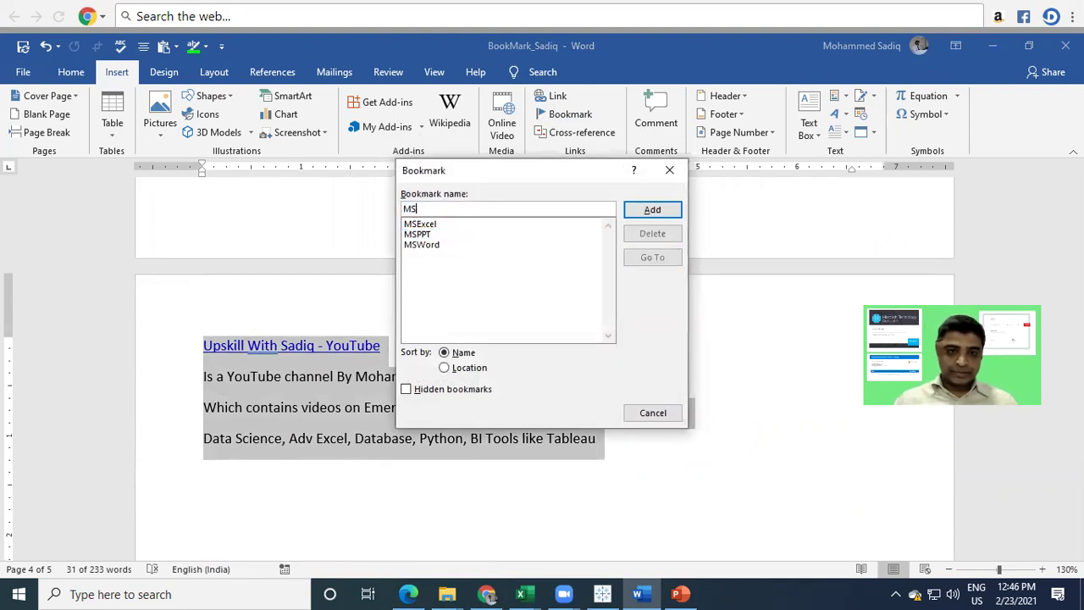
{"action": "key", "text": "BackSpace"}
{"action": "key", "text": "BackSpace"}
{"action": "type", "text": "sad"}
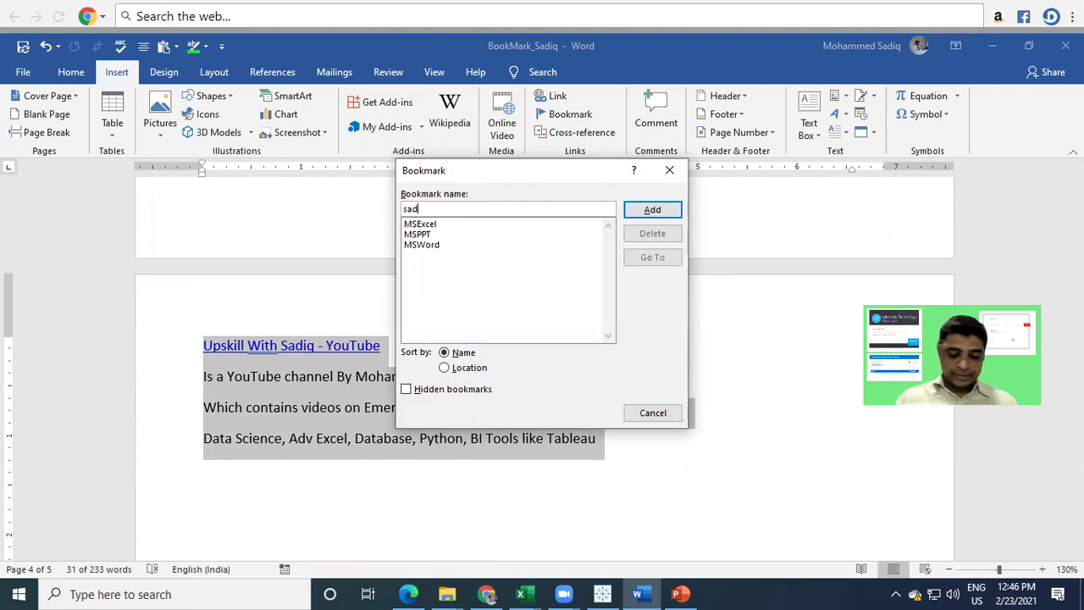
{"action": "type", "text": "iq"}
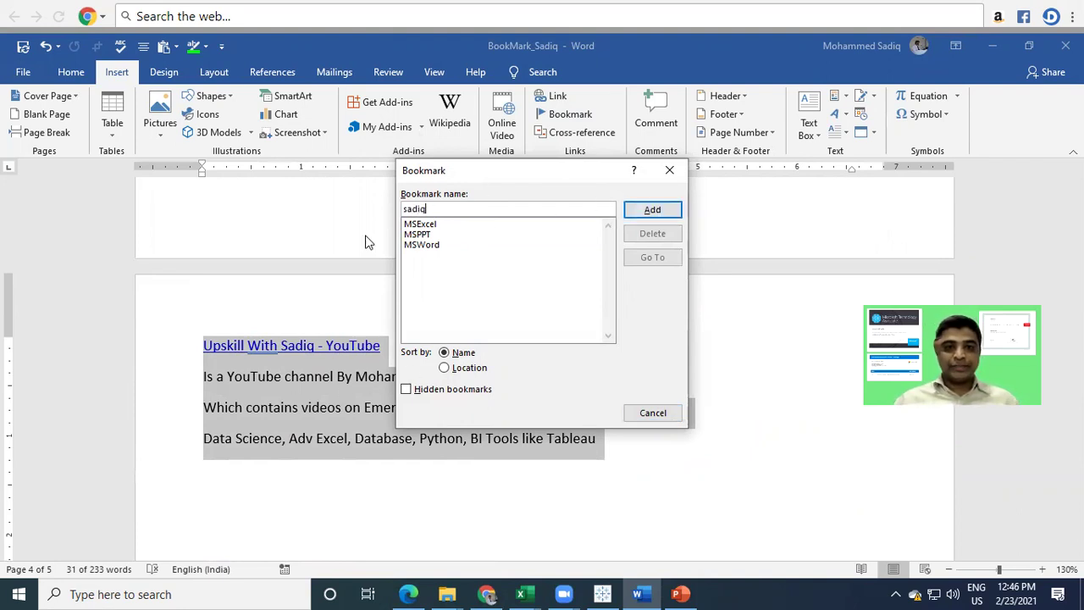
{"action": "type", "text": "_Ca"}
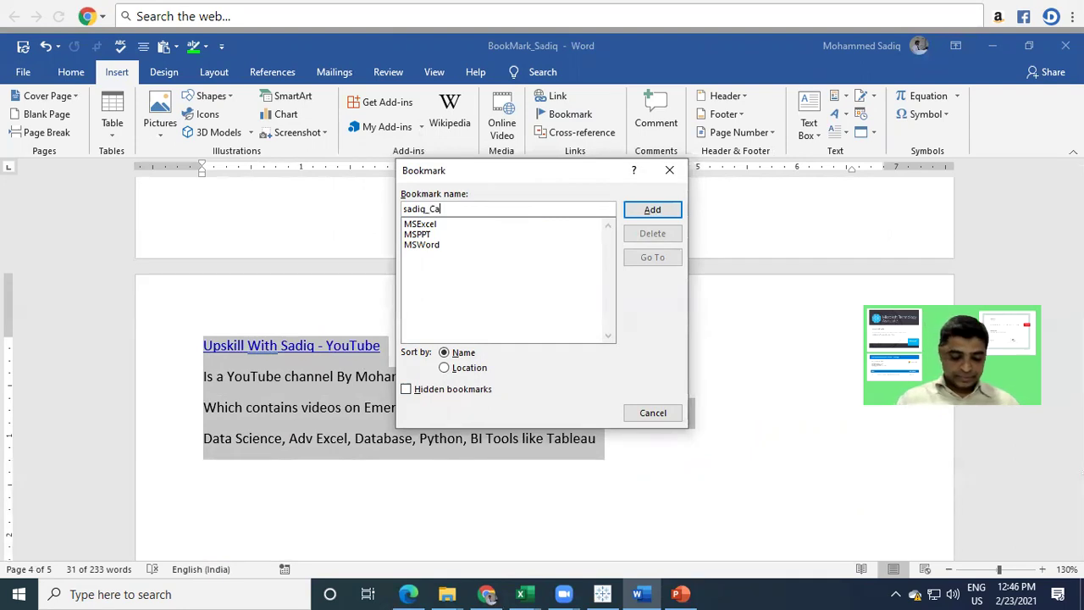
{"action": "key", "text": "BackSpace"}
{"action": "key", "text": "BackSpace"}
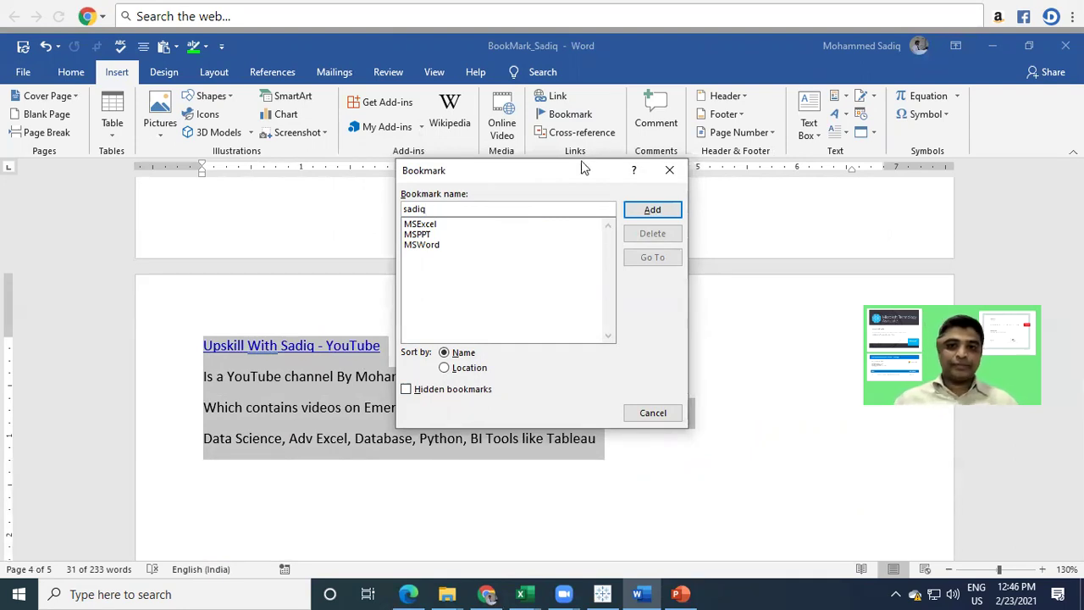
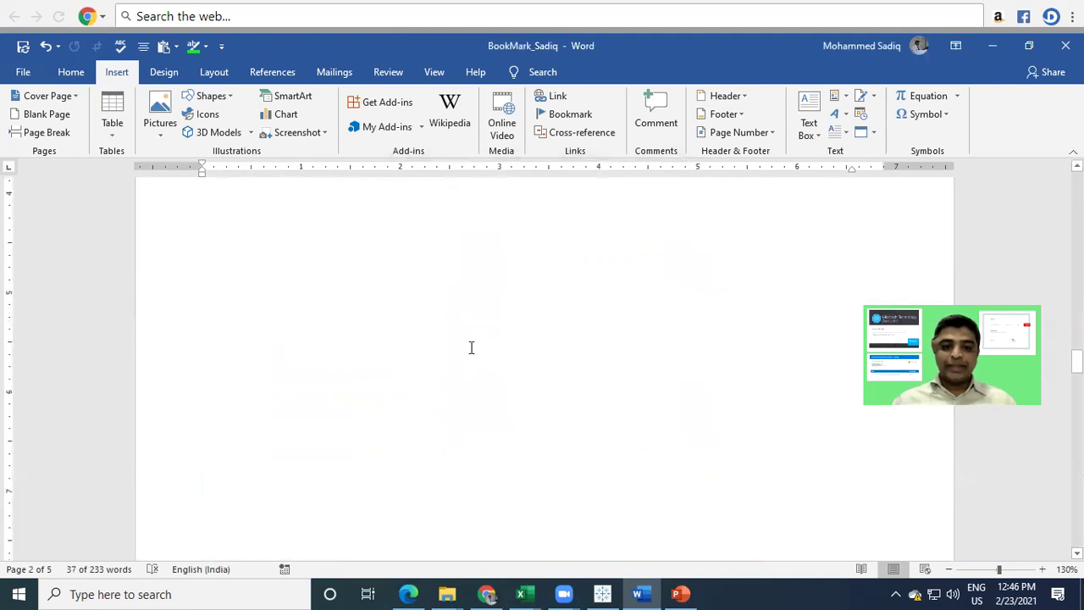
Review the bookmarked sections through the PowerPoint page to the YouTube channel text on the last page
{"action": "scroll", "coordinate": [472, 347], "scroll_direction": "down", "scroll_amount": 5}
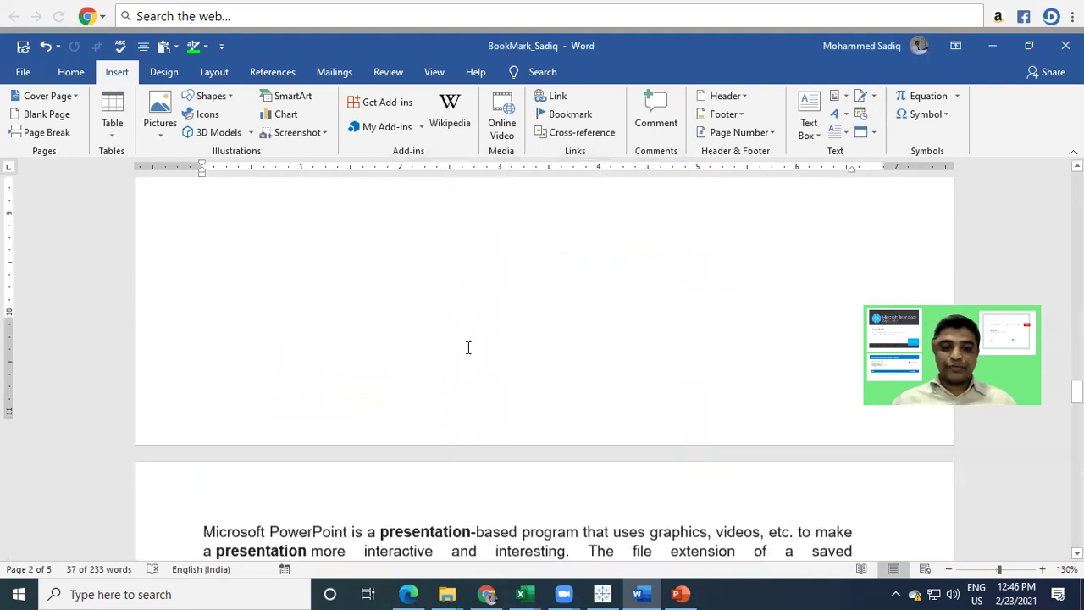
{"action": "triple_click", "coordinate": [474, 287]}
{"action": "scroll", "coordinate": [545, 308], "scroll_direction": "down", "scroll_amount": 3}
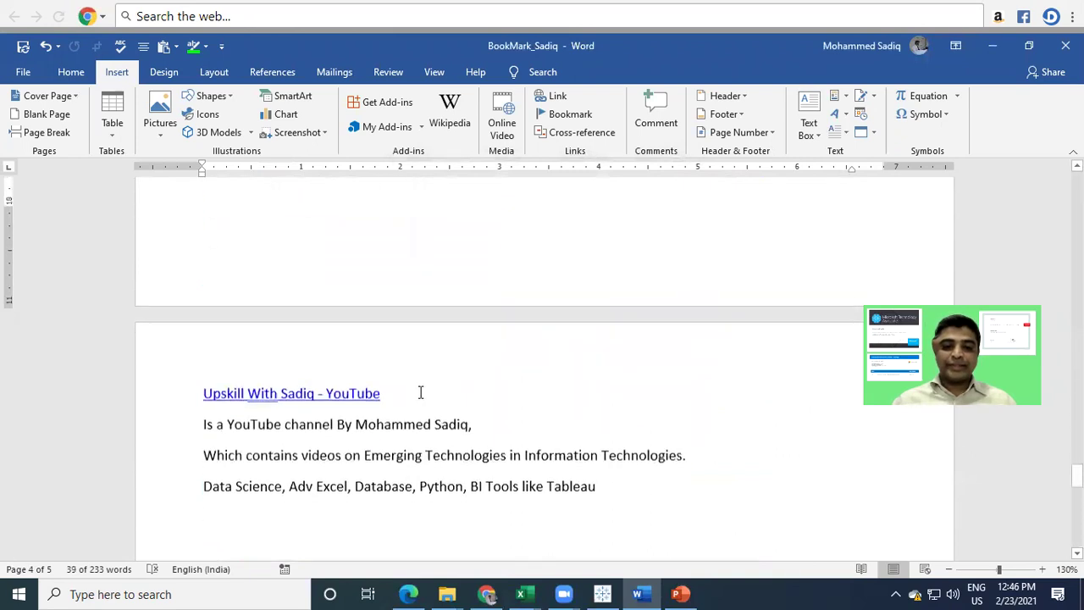
{"action": "scroll", "coordinate": [421, 392], "scroll_direction": "down", "scroll_amount": 3}
{"action": "left_click_drag", "start_coordinate": [205, 244], "coordinate": [598, 352]}
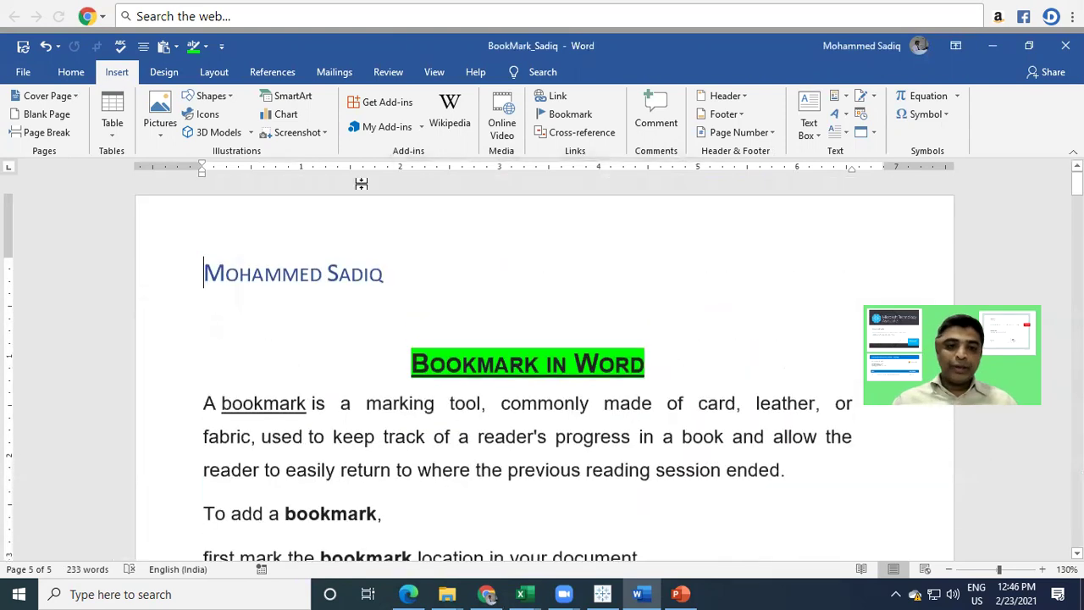
Hyperlink the MS Word entry in the page 1 topic list to the MSWord bookmark
{"action": "scroll", "coordinate": [382, 314], "scroll_direction": "down", "scroll_amount": 5}
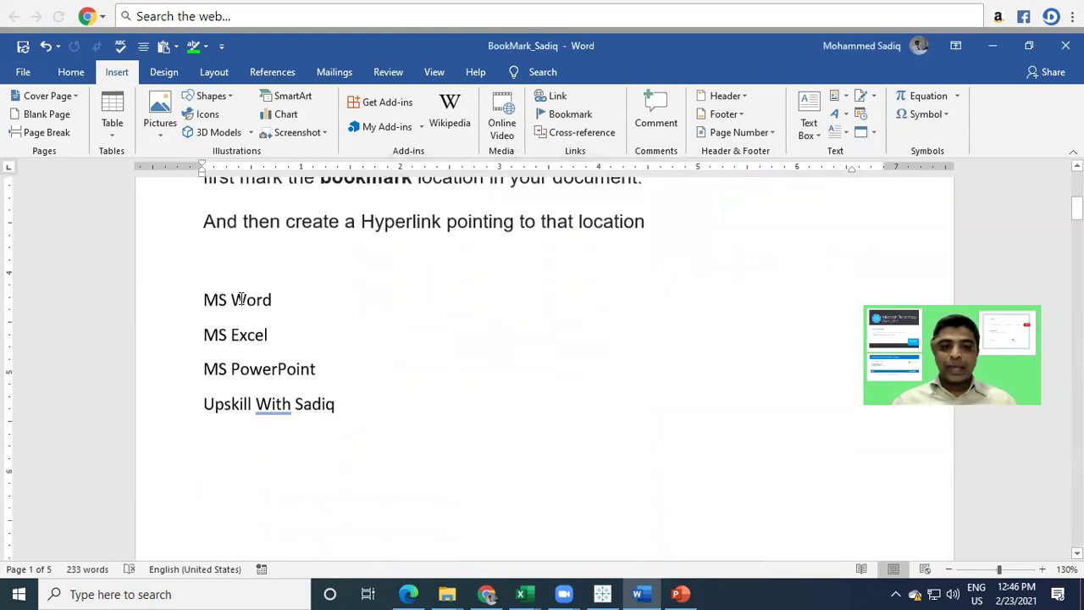
{"action": "left_click_drag", "start_coordinate": [229, 299], "coordinate": [266, 298]}
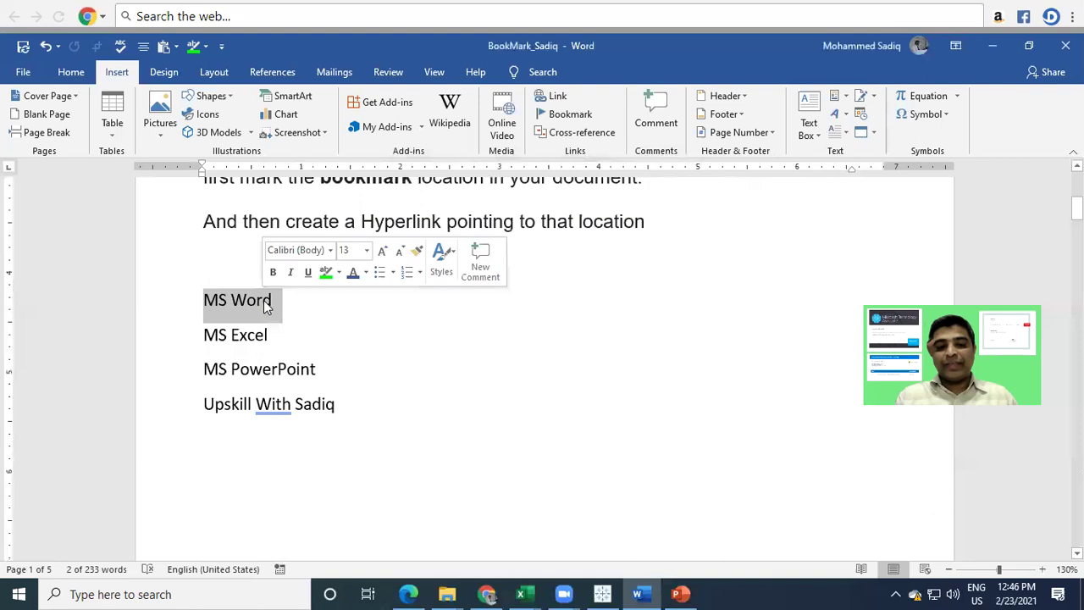
{"action": "left_click", "coordinate": [209, 301]}
{"action": "left_click_drag", "start_coordinate": [206, 300], "coordinate": [267, 299]}
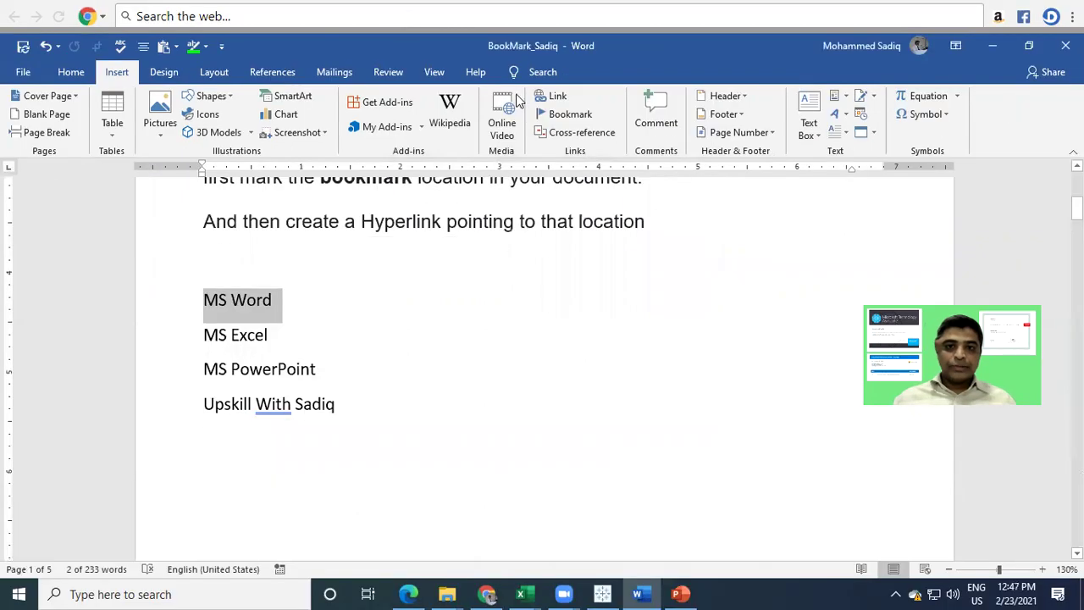
{"action": "left_click", "coordinate": [642, 95]}
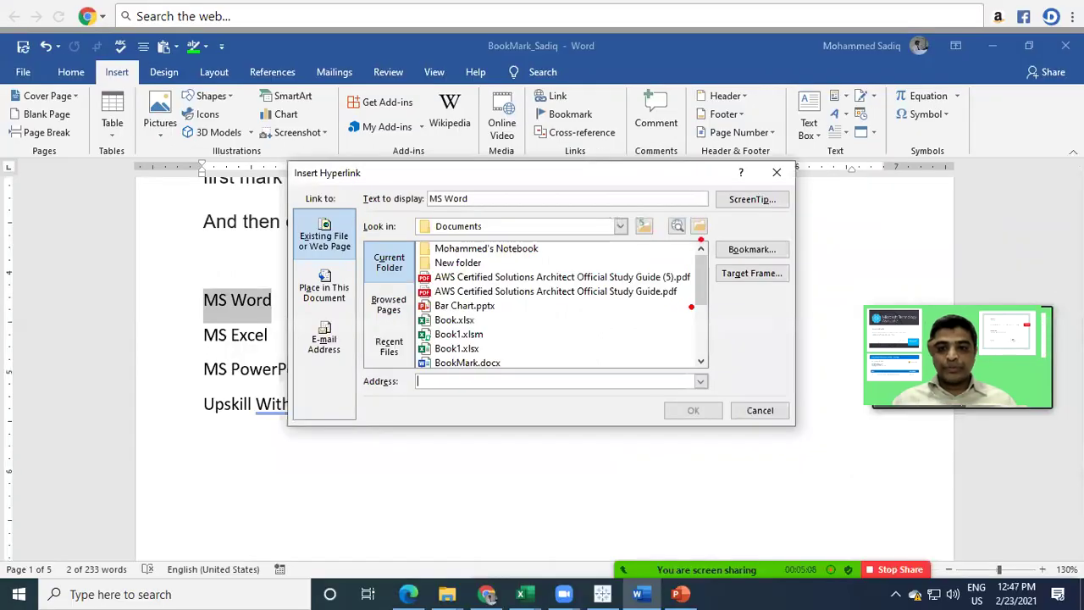
{"action": "left_click_drag", "start_coordinate": [705, 235], "coordinate": [798, 262]}
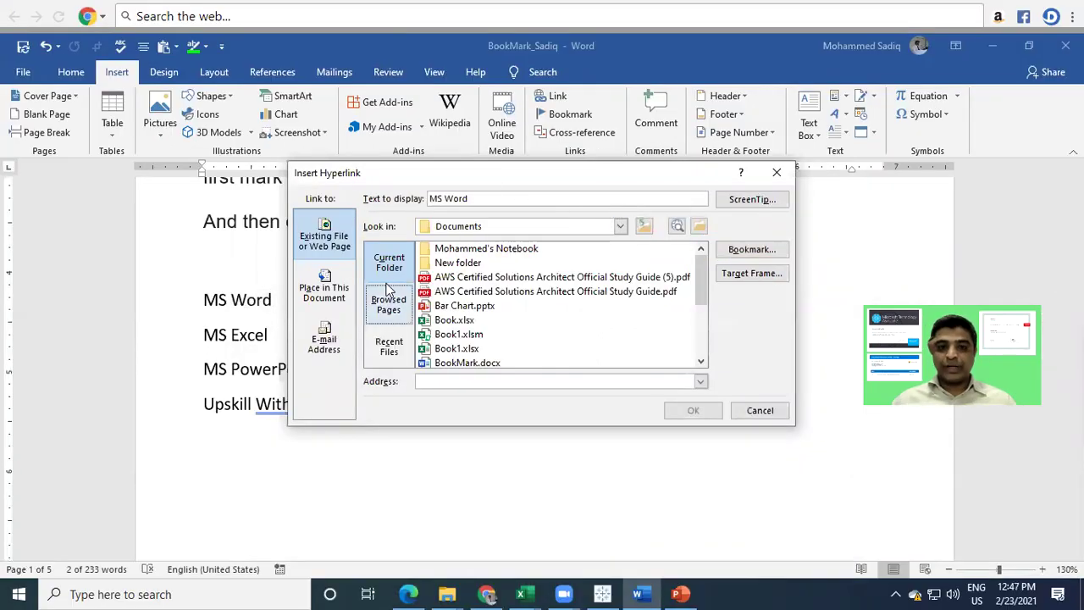
{"action": "left_click", "coordinate": [753, 251]}
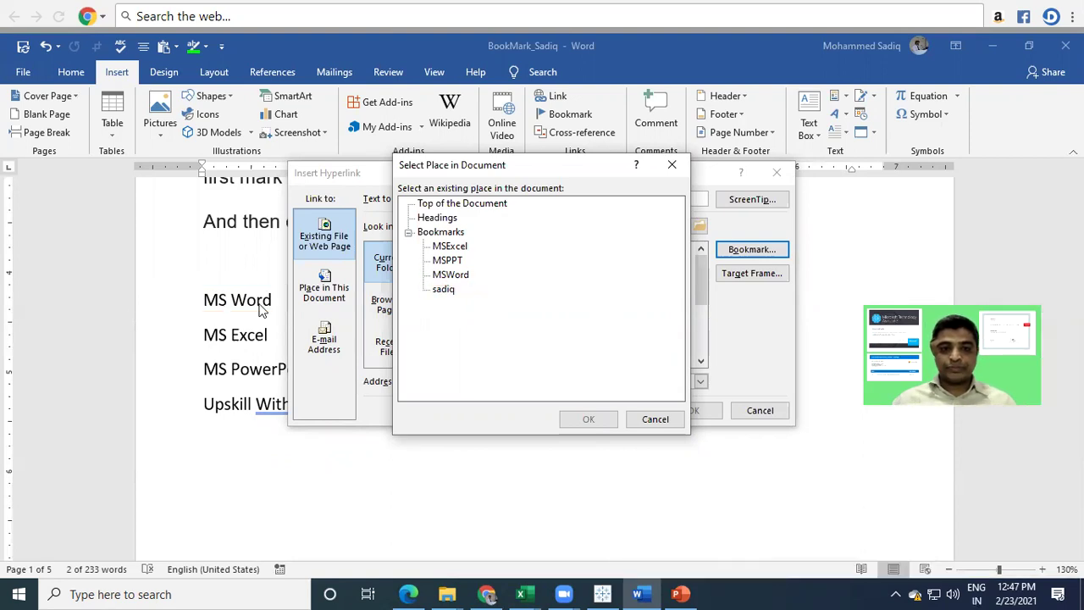
{"action": "left_click", "coordinate": [449, 276]}
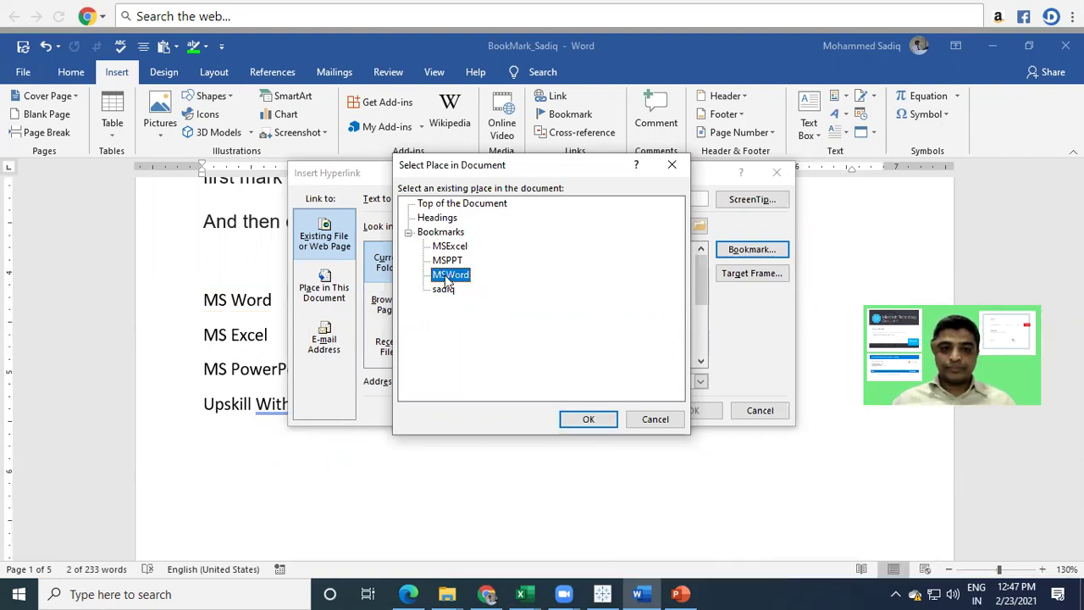
{"action": "left_click", "coordinate": [588, 419]}
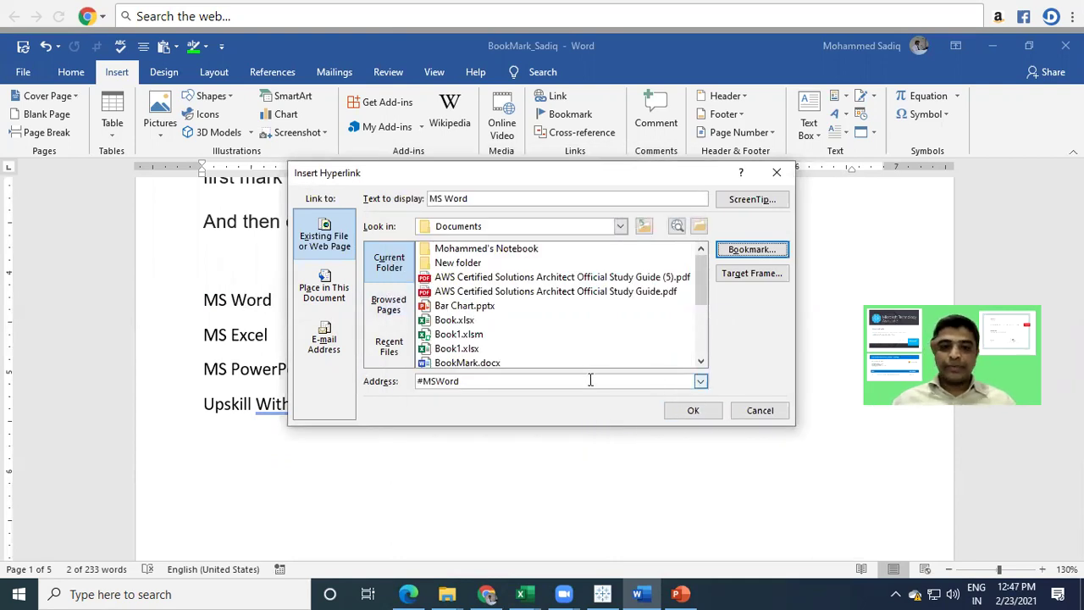
{"action": "left_click", "coordinate": [690, 411]}
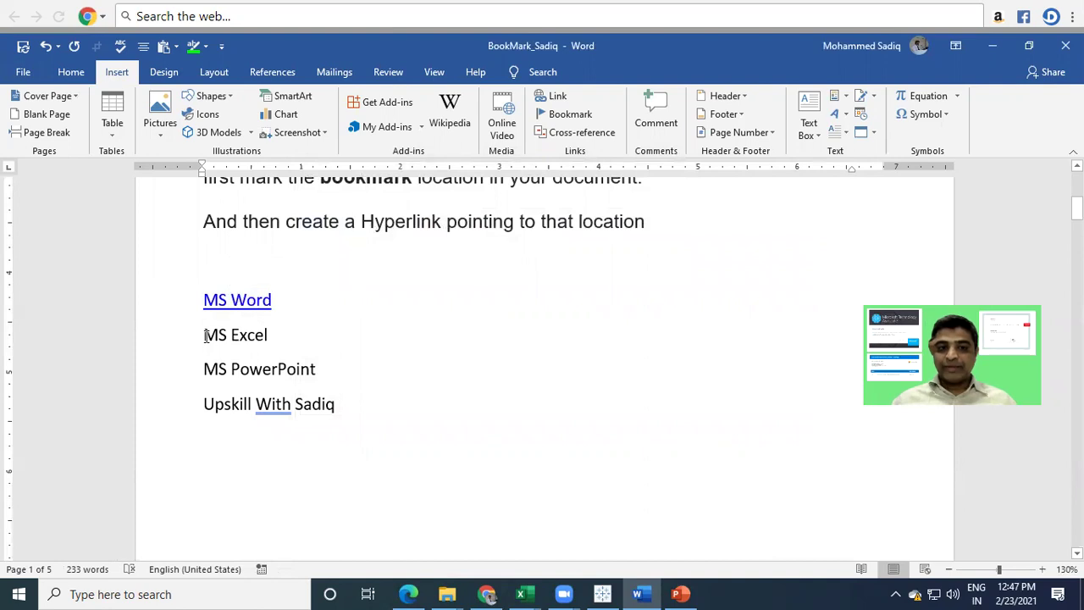
Hyperlink the MS Excel entry in the page 1 topic list to the MSExcel bookmark
{"action": "left_click_drag", "start_coordinate": [205, 336], "coordinate": [279, 338]}
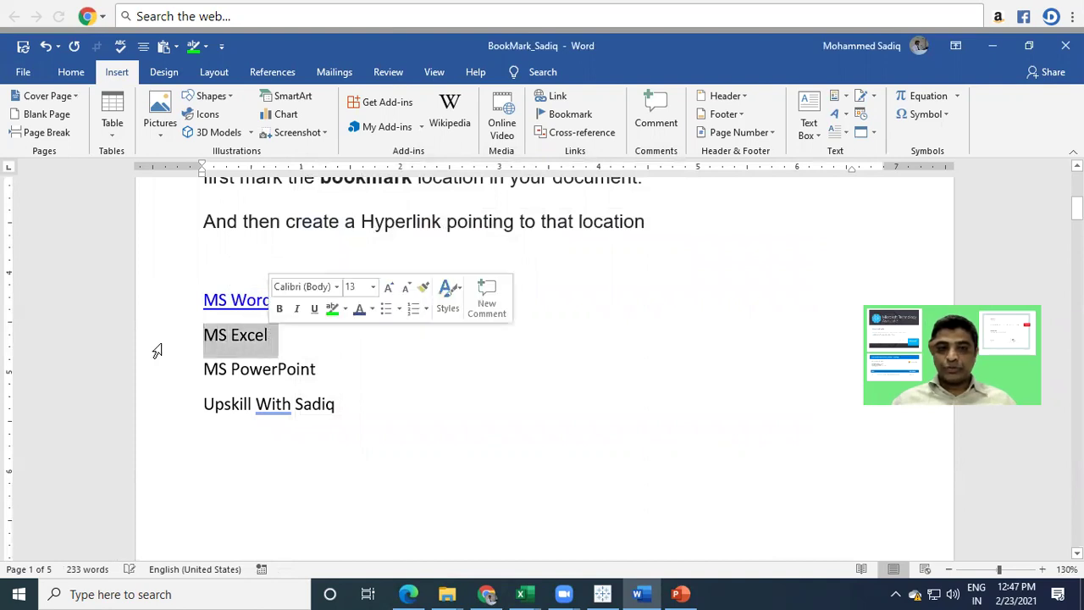
{"action": "left_click", "coordinate": [555, 96]}
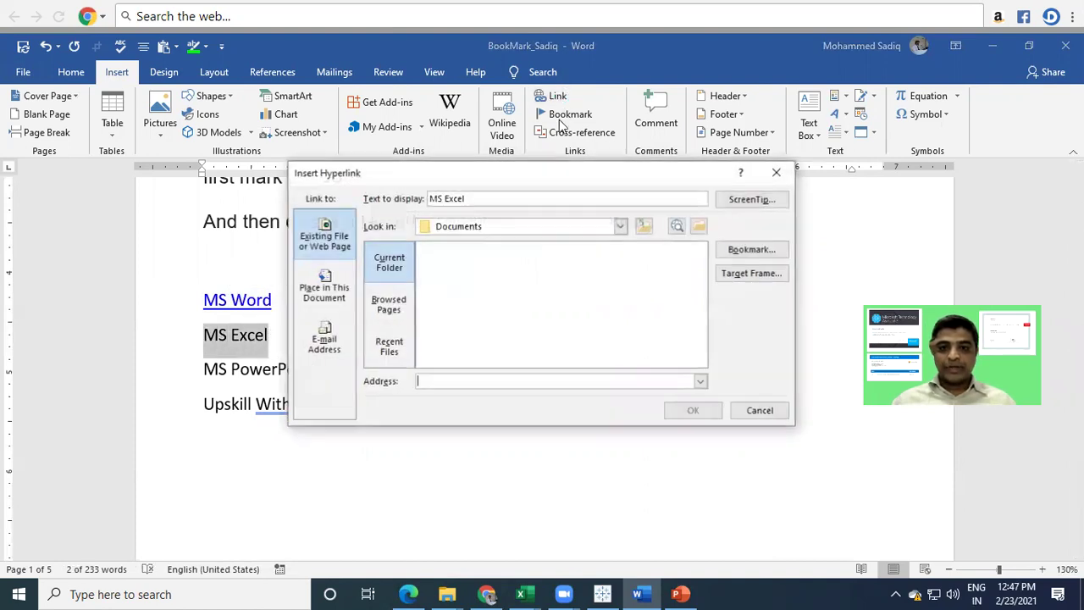
{"action": "left_click", "coordinate": [750, 249]}
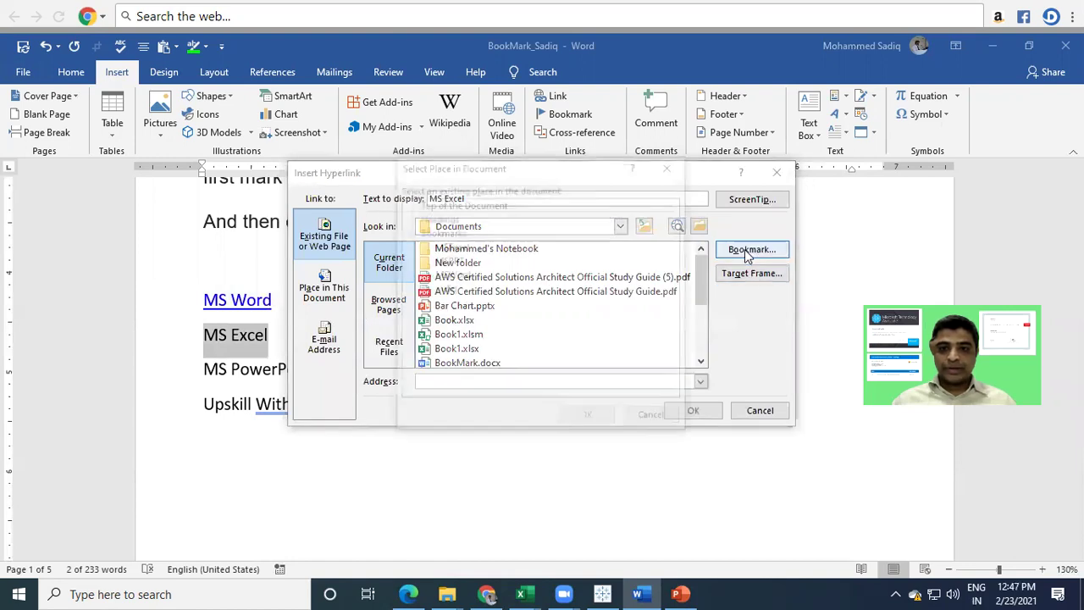
{"action": "left_click", "coordinate": [449, 245]}
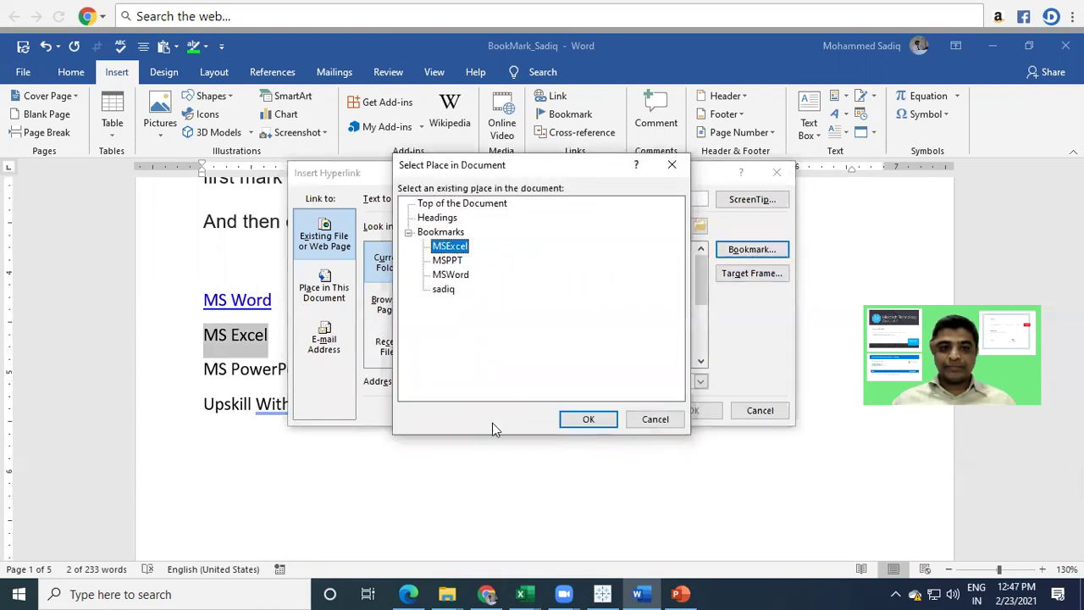
{"action": "left_click", "coordinate": [579, 420]}
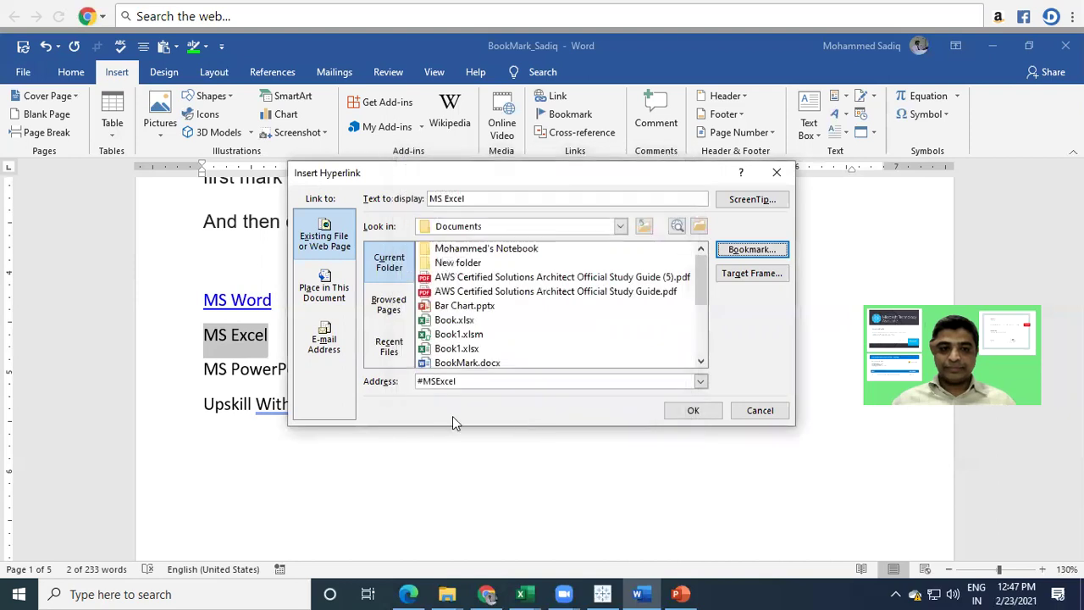
{"action": "left_click", "coordinate": [693, 410]}
Hyperlink the MS PowerPoint entry in the page 1 topic list to the MSPPT bookmark
{"action": "left_click_drag", "start_coordinate": [315, 369], "coordinate": [204, 367]}
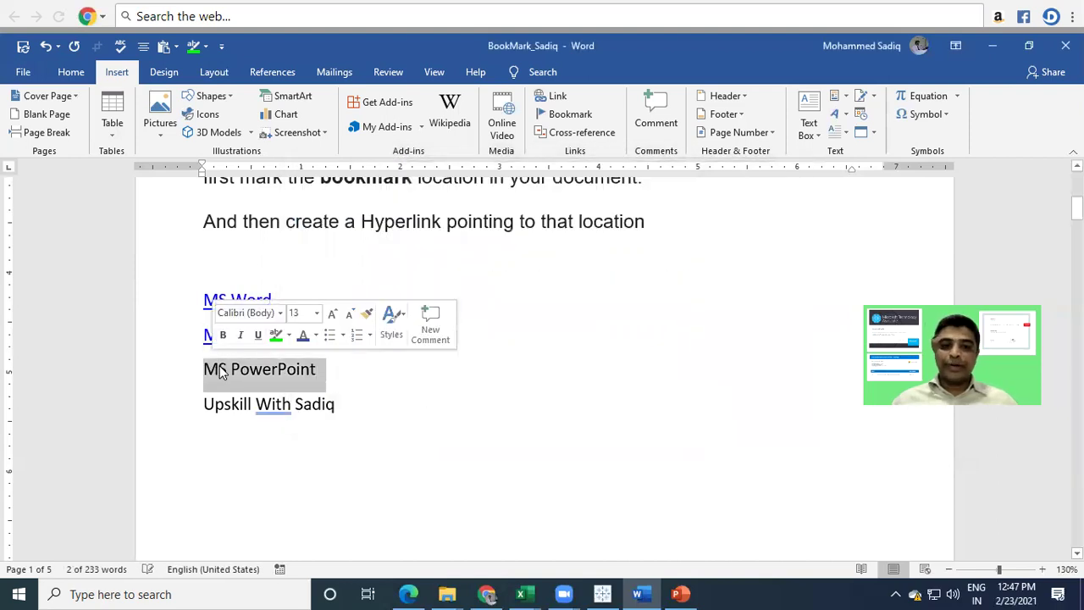
{"action": "left_click", "coordinate": [557, 97]}
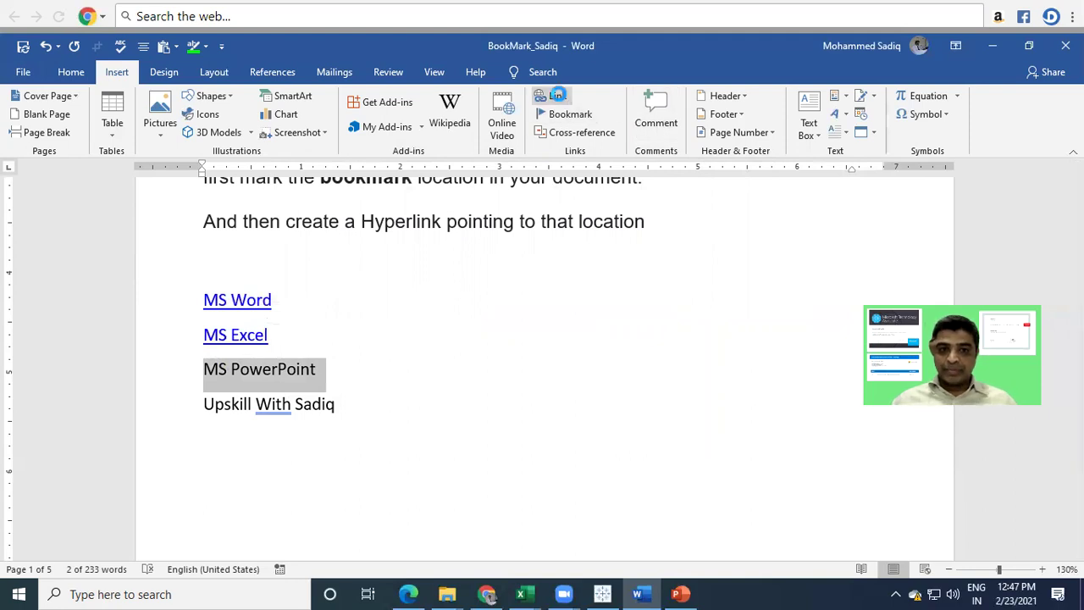
{"action": "left_click", "coordinate": [752, 250]}
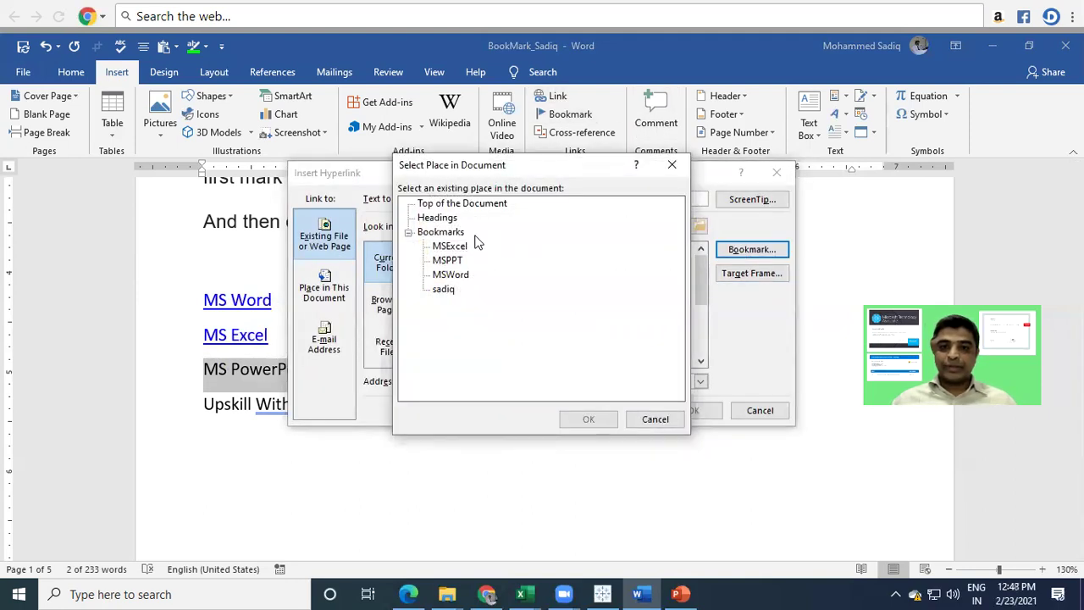
{"action": "left_click", "coordinate": [449, 261]}
{"action": "left_click", "coordinate": [590, 420]}
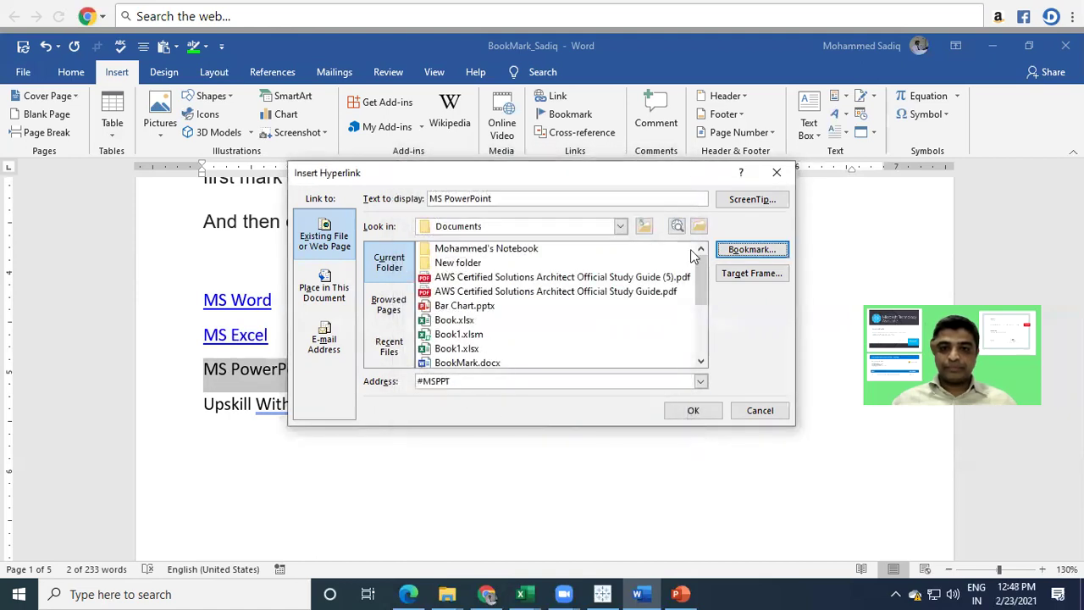
{"action": "left_click", "coordinate": [693, 411]}
Hyperlink the last entry in the page 1 topic list, the YouTube channel name, to the bookmark named after the channel owner
{"action": "left_click_drag", "start_coordinate": [339, 404], "coordinate": [188, 397]}
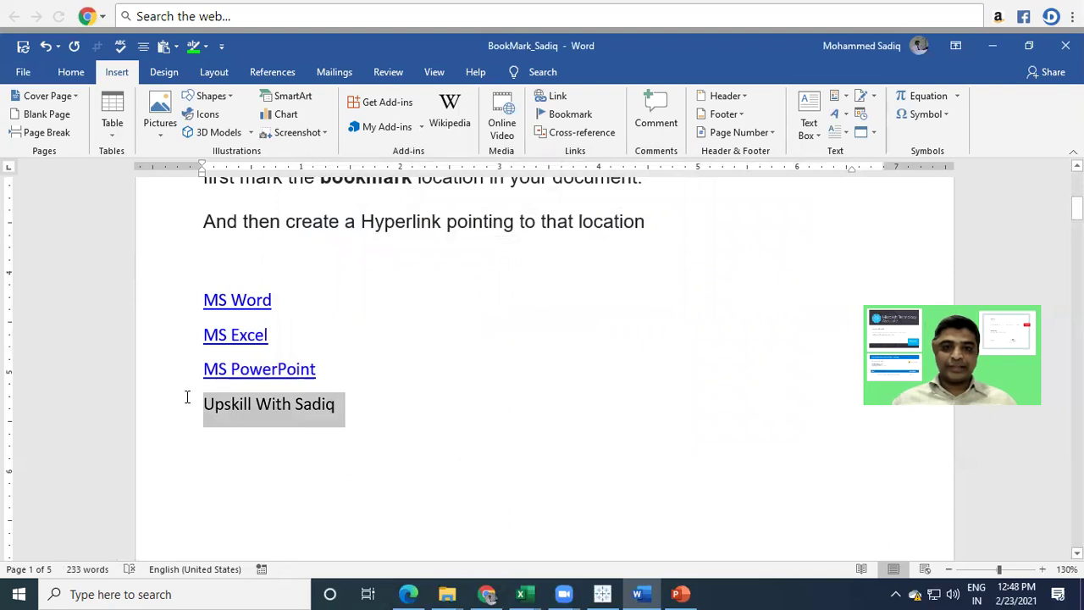
{"action": "left_click", "coordinate": [556, 97]}
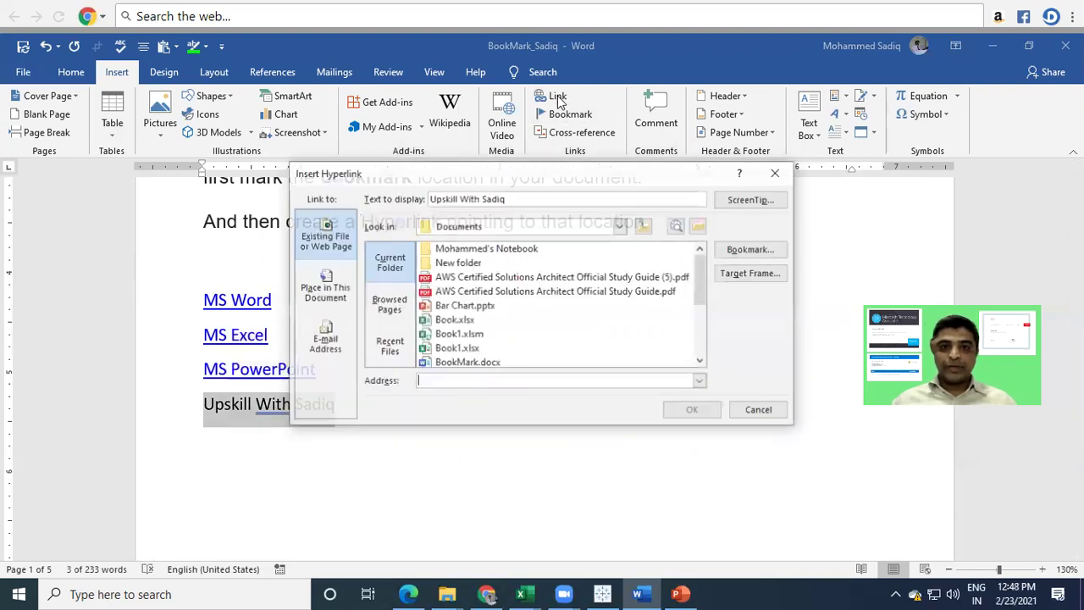
{"action": "left_click", "coordinate": [750, 251]}
{"action": "left_click", "coordinate": [453, 291]}
{"action": "left_click", "coordinate": [588, 419]}
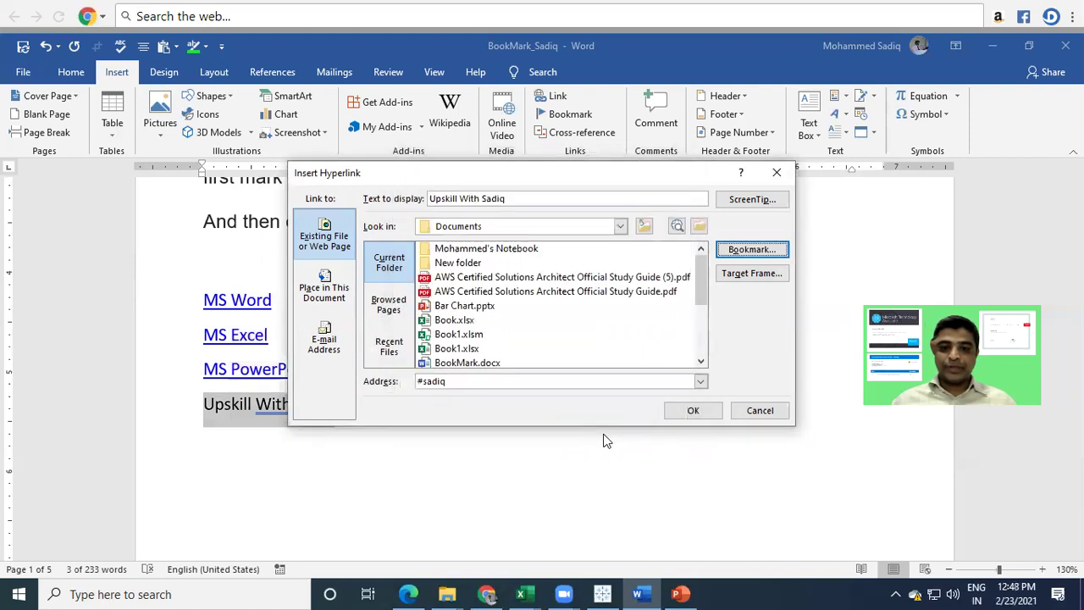
{"action": "left_click", "coordinate": [690, 412]}
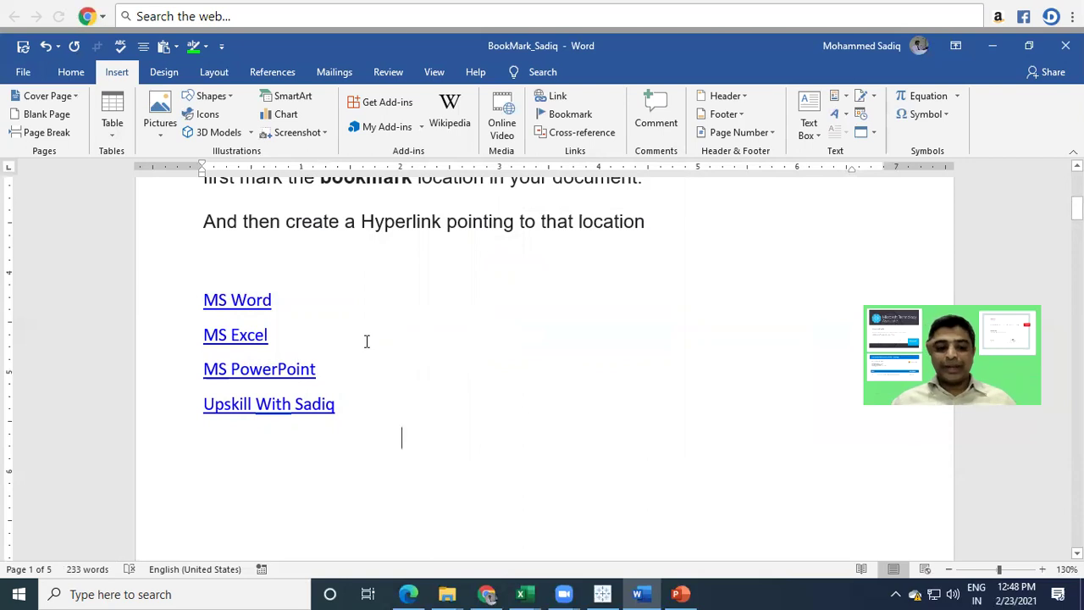
Follow the MS Excel link to test it, and return to the page 1 topic list
{"action": "triple_click", "coordinate": [248, 340]}
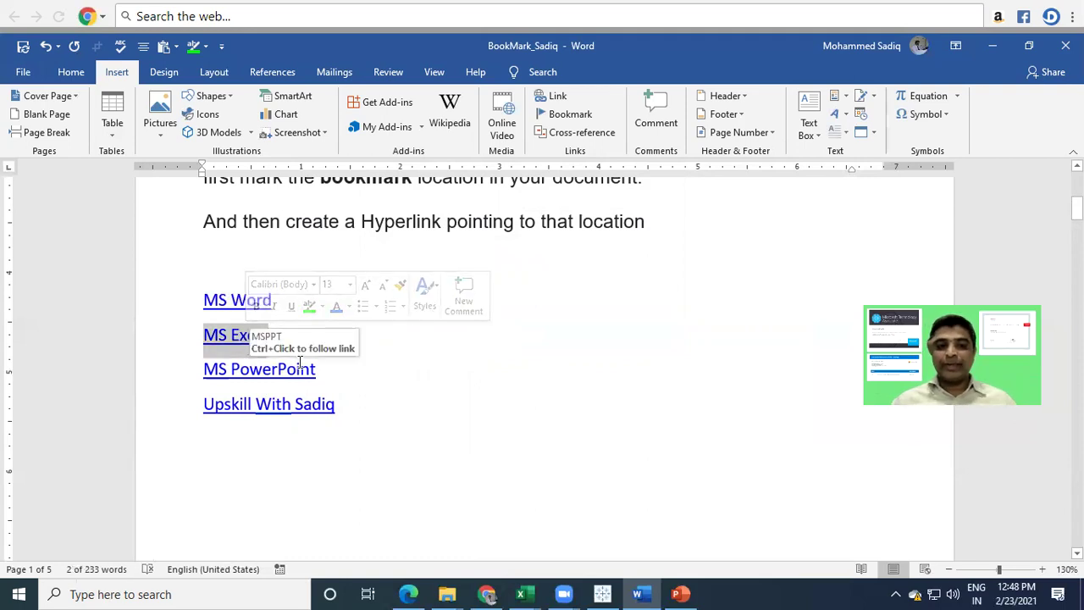
{"action": "left_click", "coordinate": [240, 336], "text": "ctrl"}
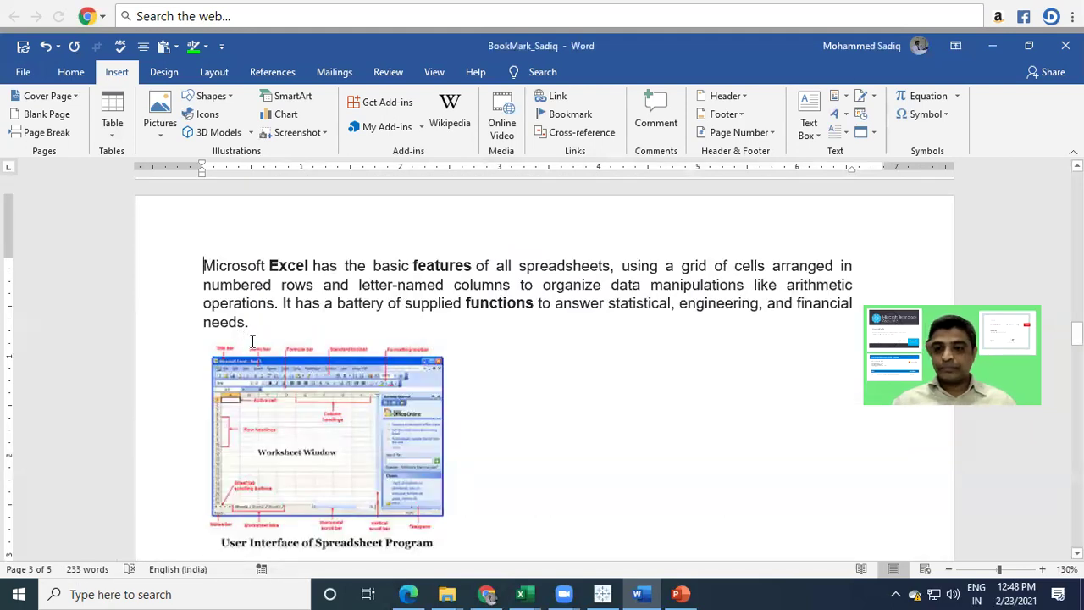
{"action": "scroll", "coordinate": [251, 341], "scroll_direction": "up", "scroll_amount": 15}
{"action": "scroll", "coordinate": [215, 288], "scroll_direction": "down", "scroll_amount": 3}
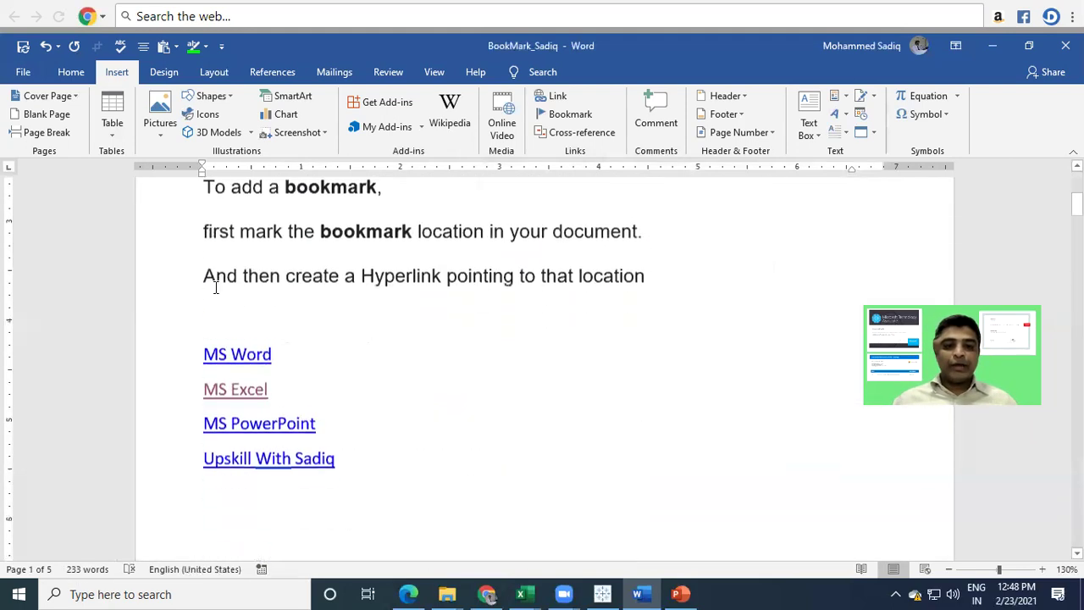
Follow the MS Word link to test it, and return to the page 1 topic list
{"action": "triple_click", "coordinate": [249, 355]}
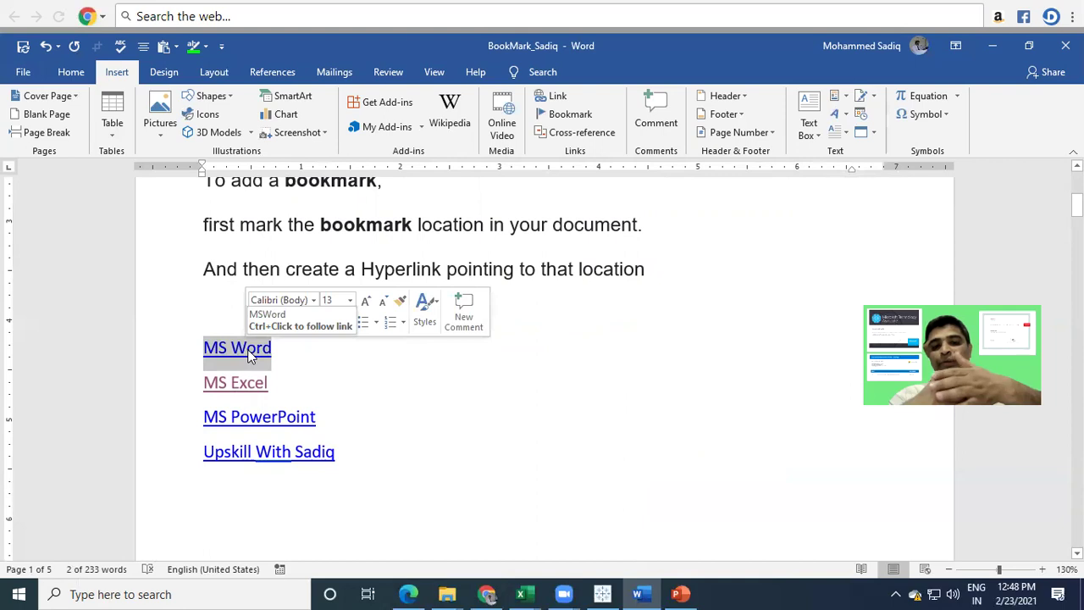
{"action": "left_click", "coordinate": [248, 354], "text": "ctrl"}
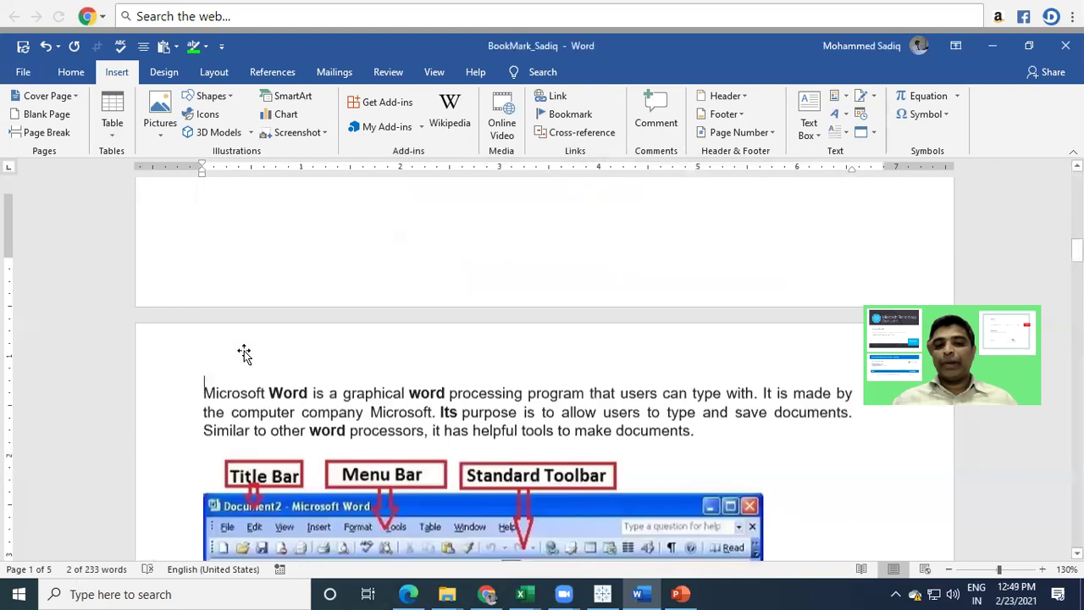
{"action": "key", "text": "ctrl+Home"}
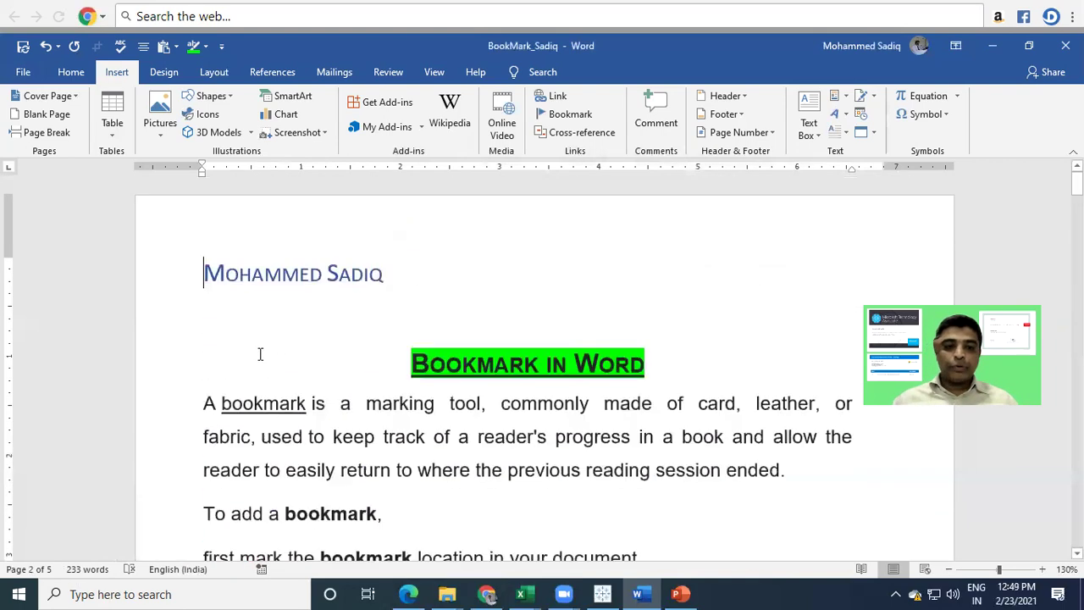
{"action": "scroll", "coordinate": [311, 366], "scroll_direction": "down", "scroll_amount": 4}
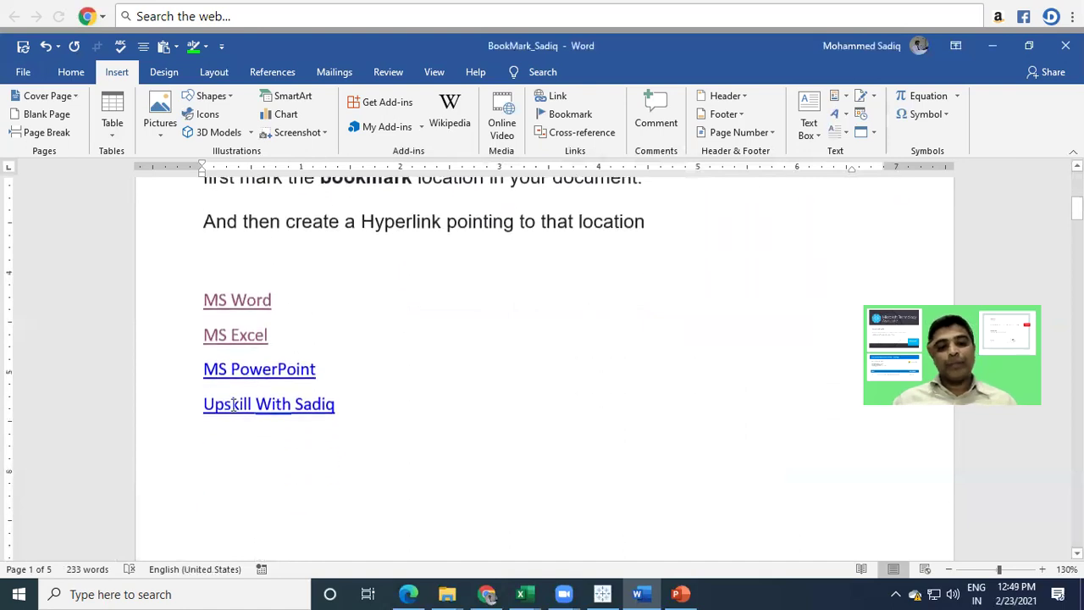
Follow the YouTube channel link, select the four-line section it leads to, and return to the topic list
{"action": "triple_click", "coordinate": [272, 407]}
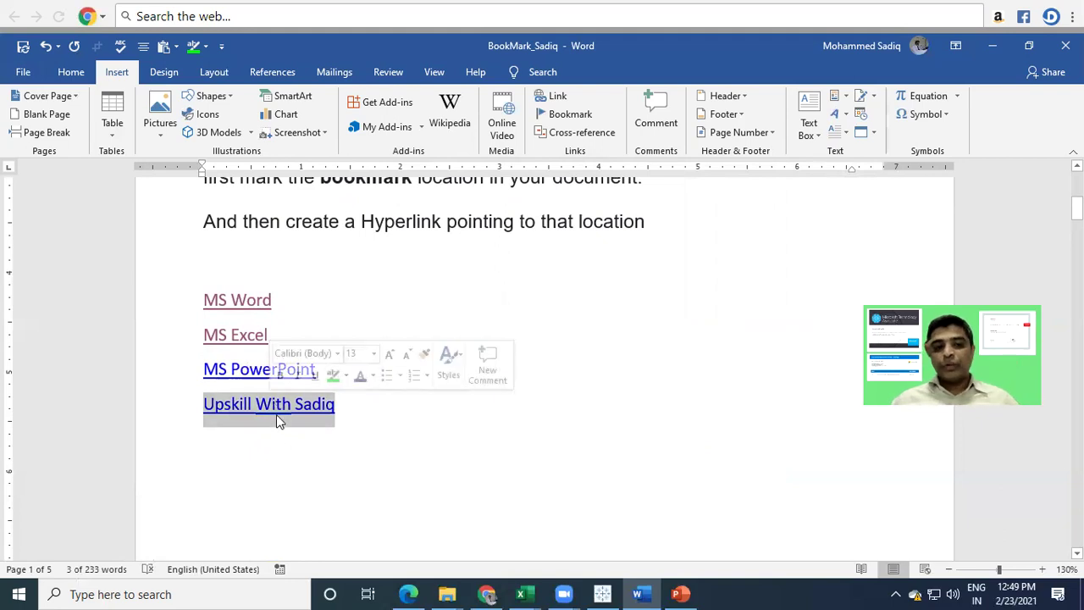
{"action": "left_click", "coordinate": [276, 407], "text": "ctrl"}
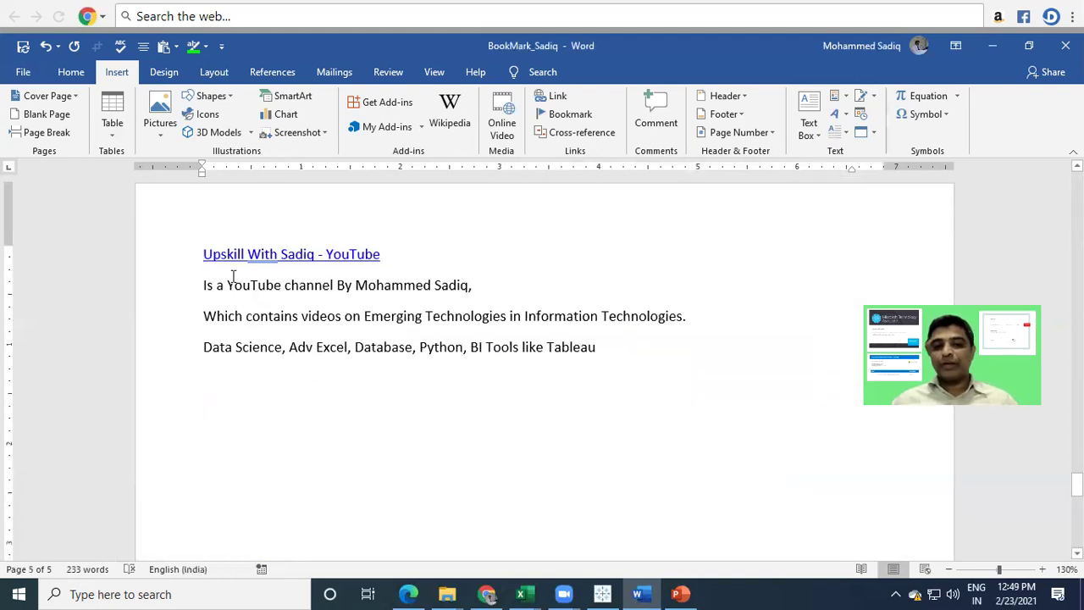
{"action": "left_click_drag", "start_coordinate": [205, 247], "coordinate": [616, 342]}
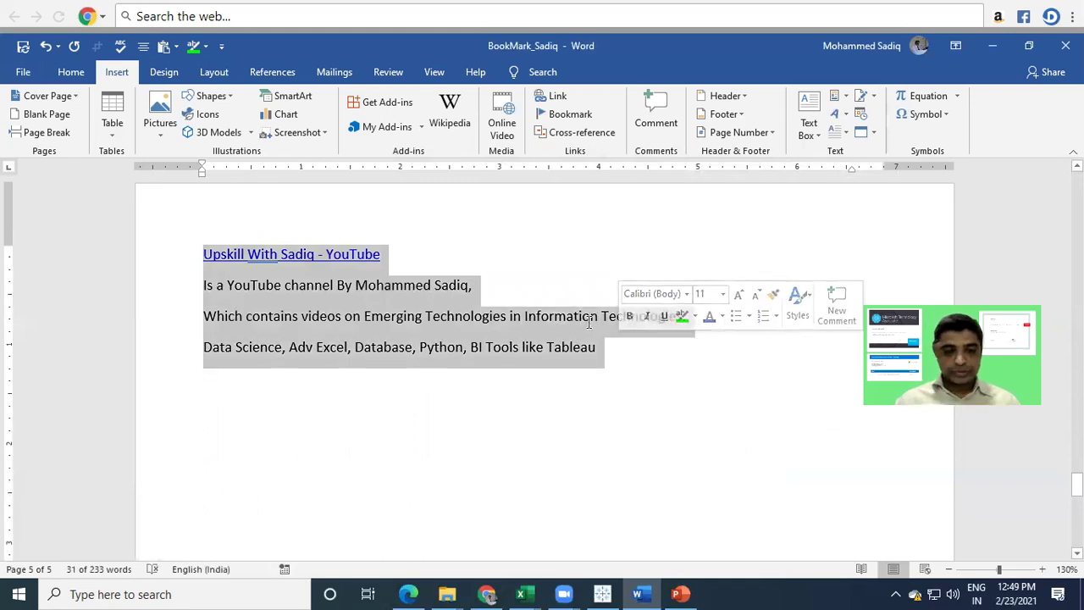
{"action": "key", "text": "ctrl+Home"}
{"action": "scroll", "coordinate": [490, 384], "scroll_direction": "down", "scroll_amount": 3}
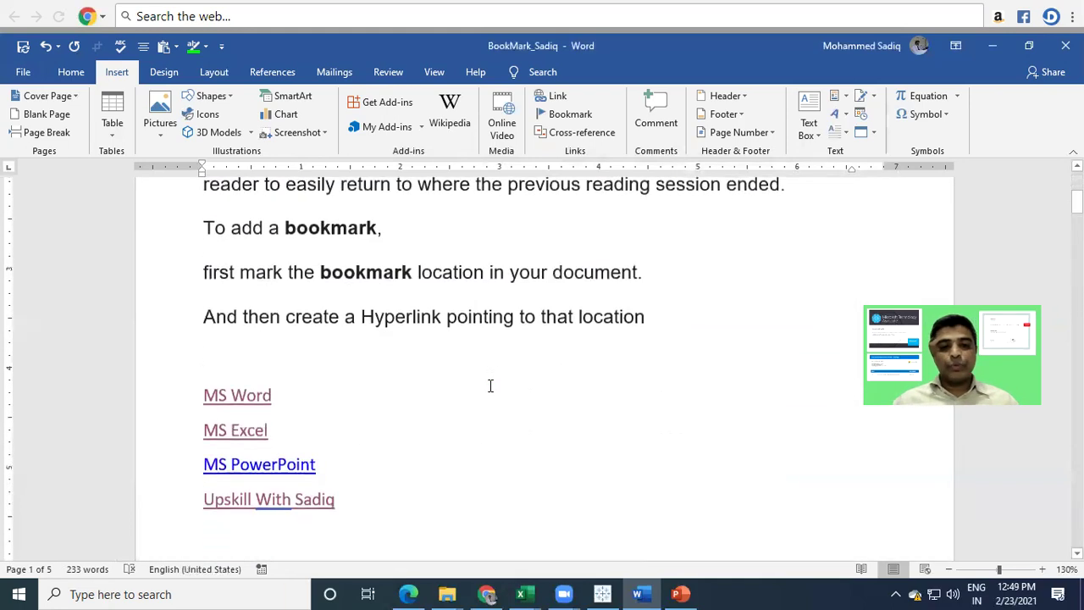
{"action": "scroll", "coordinate": [490, 386], "scroll_direction": "down", "scroll_amount": 1}
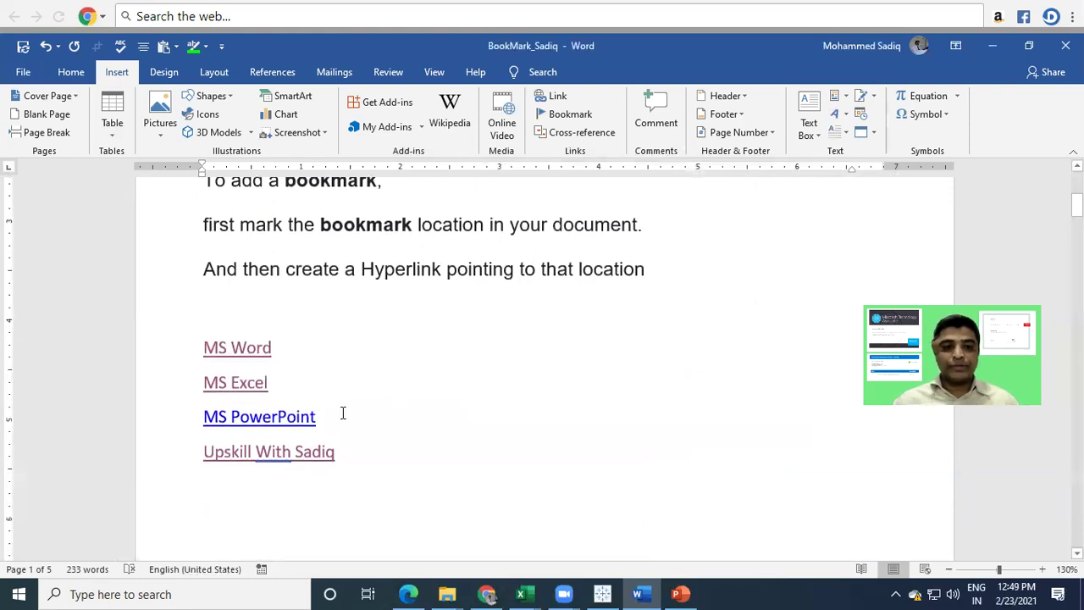
Follow the MS PowerPoint link and check which bookmark is assigned to the paragraph it leads to
{"action": "triple_click", "coordinate": [299, 423]}
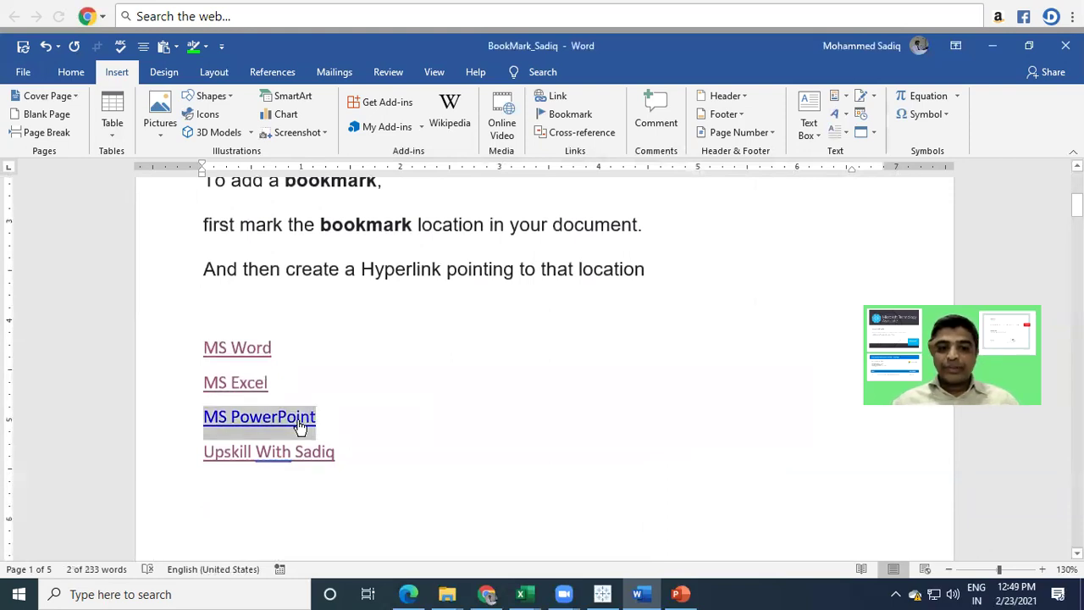
{"action": "left_click", "coordinate": [299, 424], "text": "ctrl"}
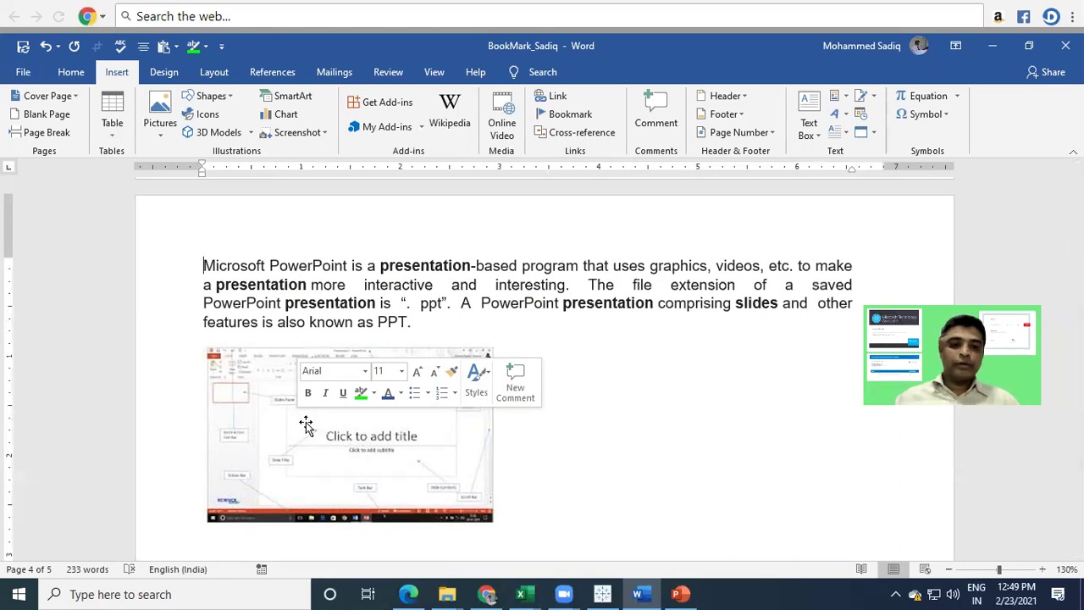
{"action": "left_click_drag", "start_coordinate": [208, 264], "coordinate": [455, 322]}
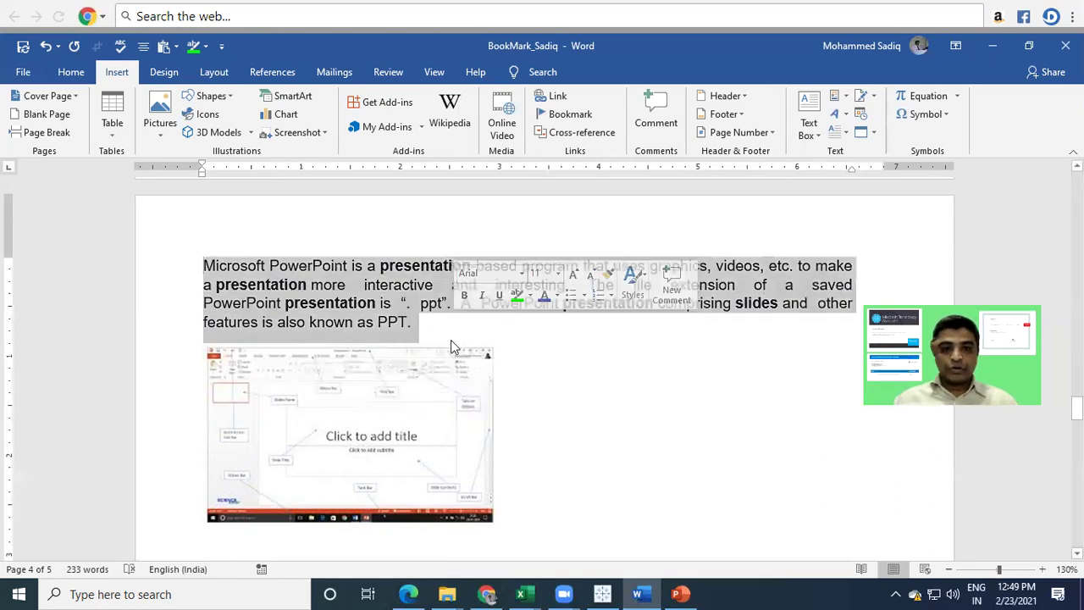
{"action": "left_click", "coordinate": [568, 114]}
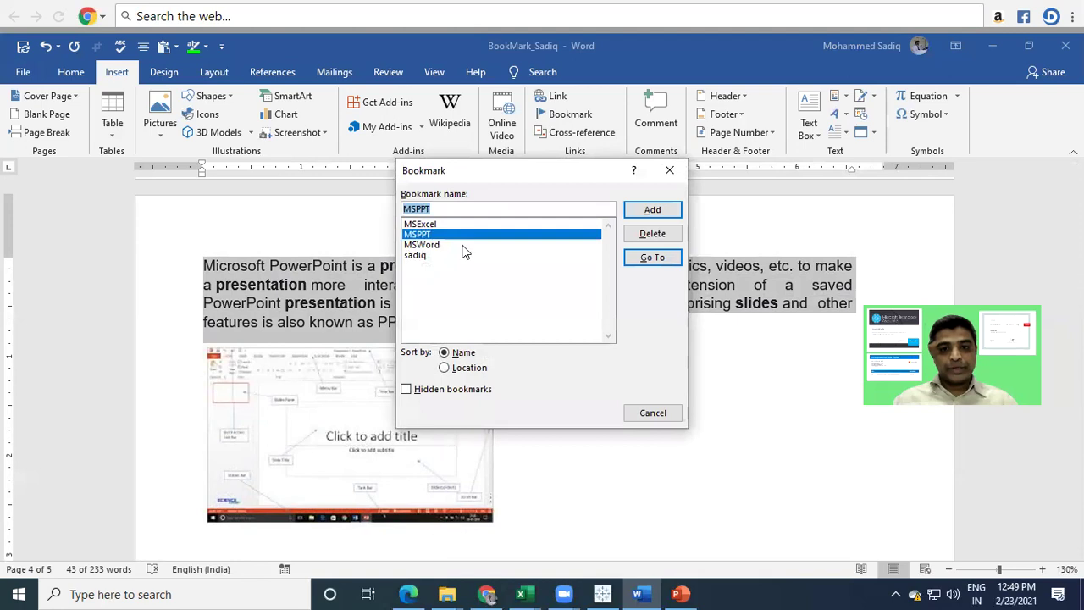
{"action": "left_click", "coordinate": [681, 169]}
Return to the page 1 topic list and inspect the MS Word entry's hyperlink target without changing it
{"action": "scroll", "coordinate": [681, 169], "scroll_direction": "up", "scroll_amount": 10}
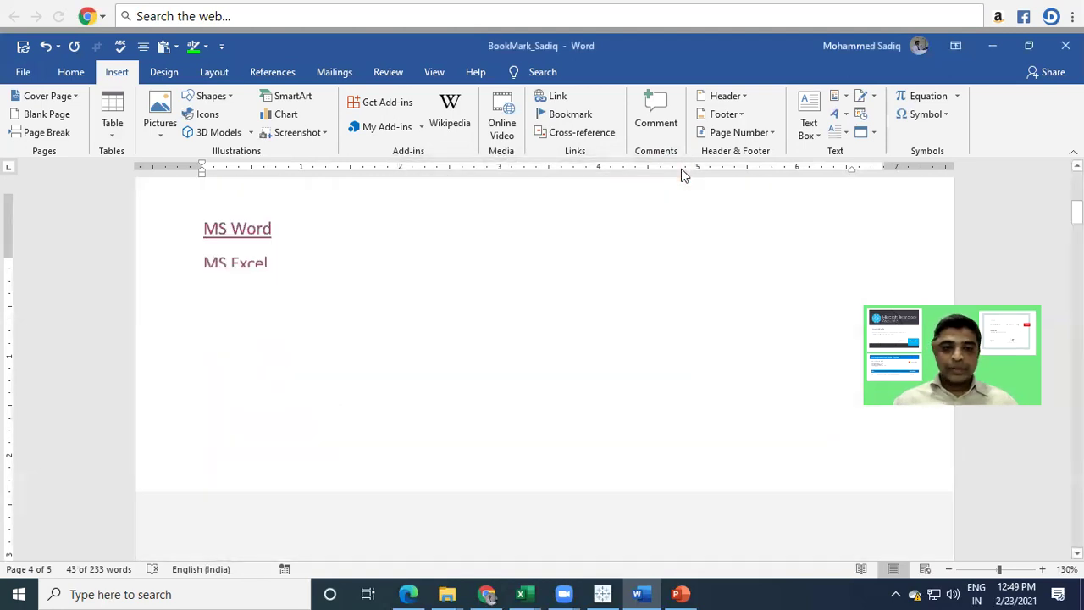
{"action": "scroll", "coordinate": [506, 167], "scroll_direction": "up", "scroll_amount": 3}
{"action": "left_click", "coordinate": [404, 322]}
{"action": "scroll", "coordinate": [339, 356], "scroll_direction": "down", "scroll_amount": 5}
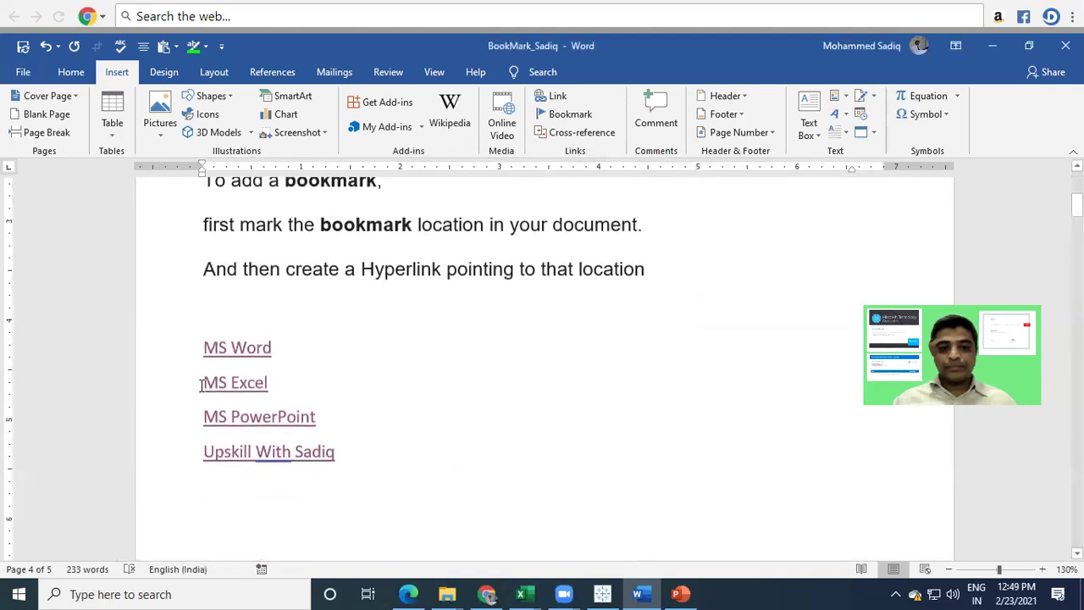
{"action": "double_click", "coordinate": [238, 348]}
{"action": "left_click", "coordinate": [284, 356]}
{"action": "left_click_drag", "start_coordinate": [287, 353], "coordinate": [201, 353]}
{"action": "left_click", "coordinate": [560, 97]}
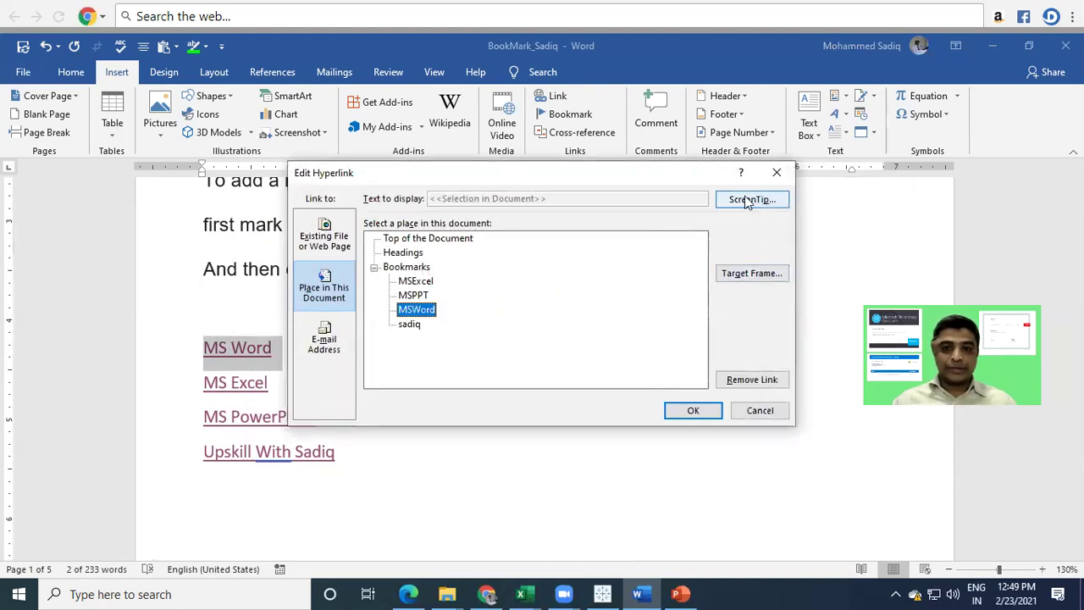
{"action": "key", "text": "Escape"}
{"action": "left_click", "coordinate": [560, 97]}
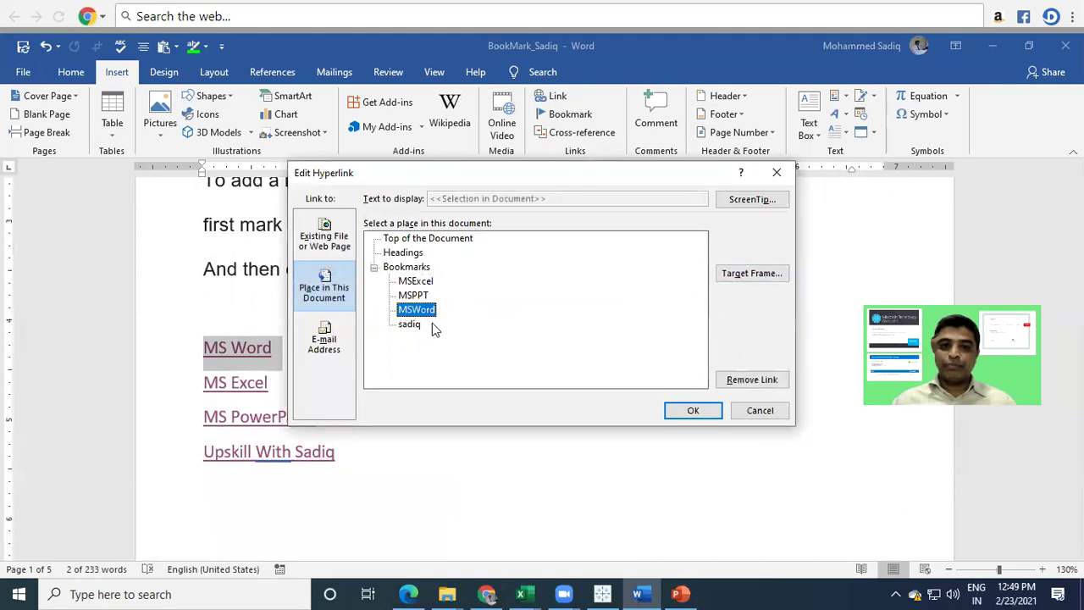
{"action": "left_click", "coordinate": [776, 172]}
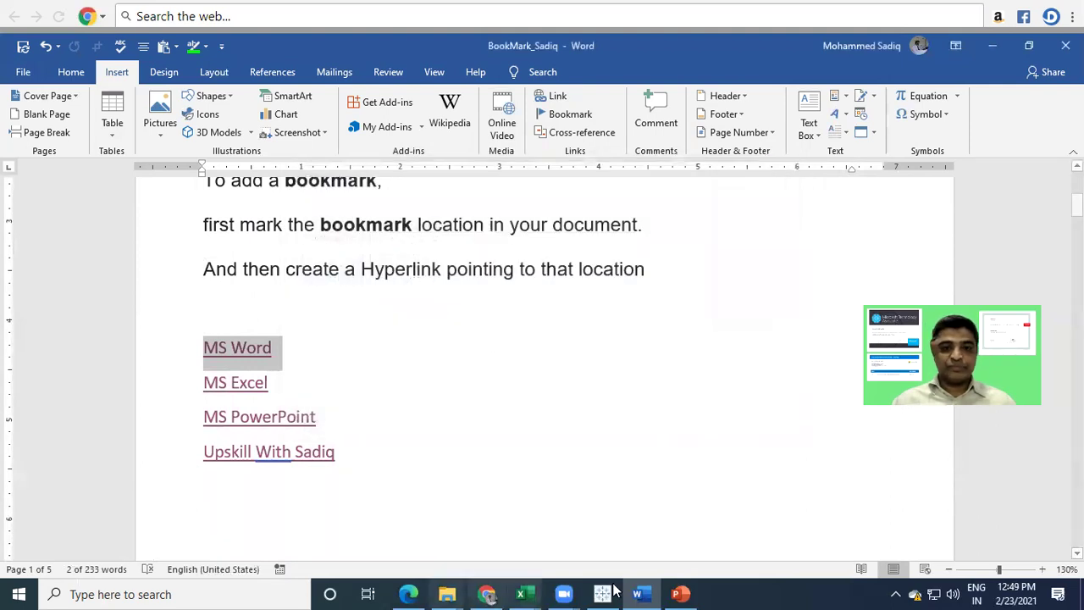
{"action": "left_click", "coordinate": [407, 411]}
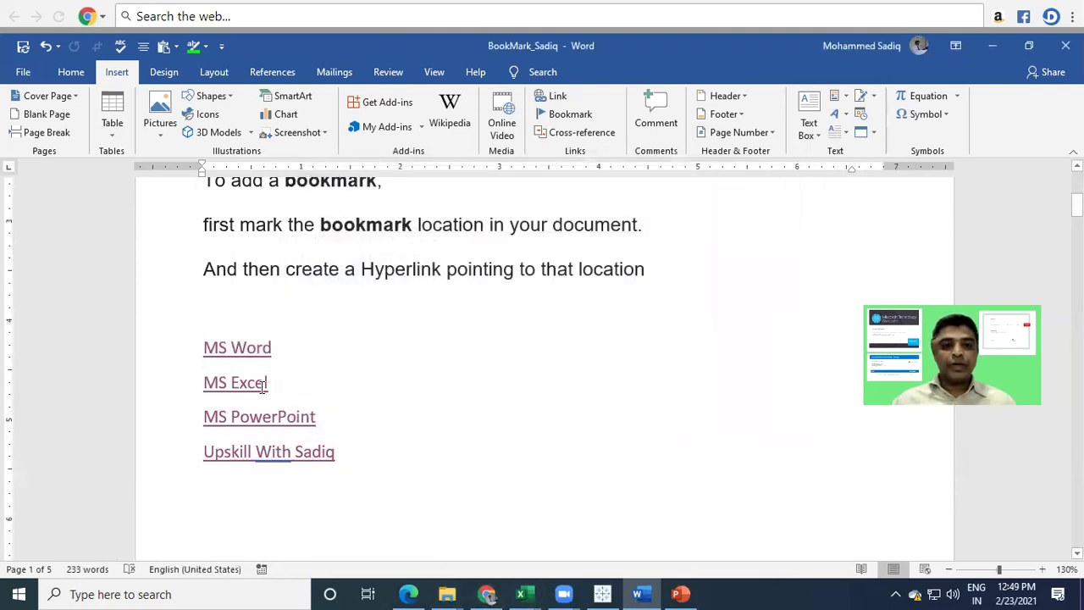
{"action": "scroll", "coordinate": [427, 354], "scroll_direction": "up", "scroll_amount": 1}
{"action": "scroll", "coordinate": [427, 354], "scroll_direction": "up", "scroll_amount": 5}
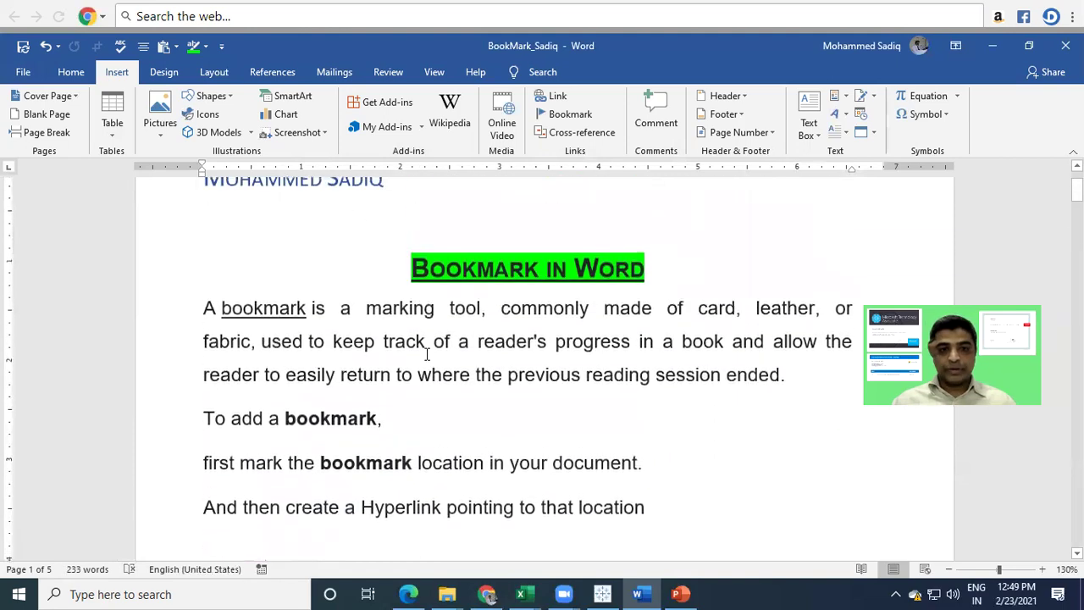
{"action": "scroll", "coordinate": [427, 354], "scroll_direction": "up", "scroll_amount": 1}
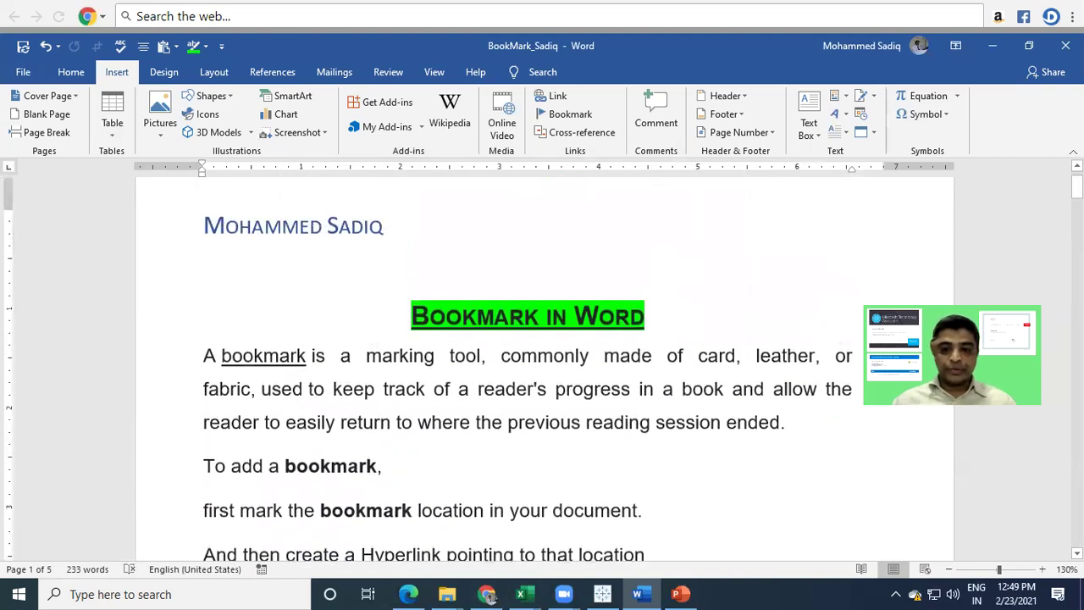